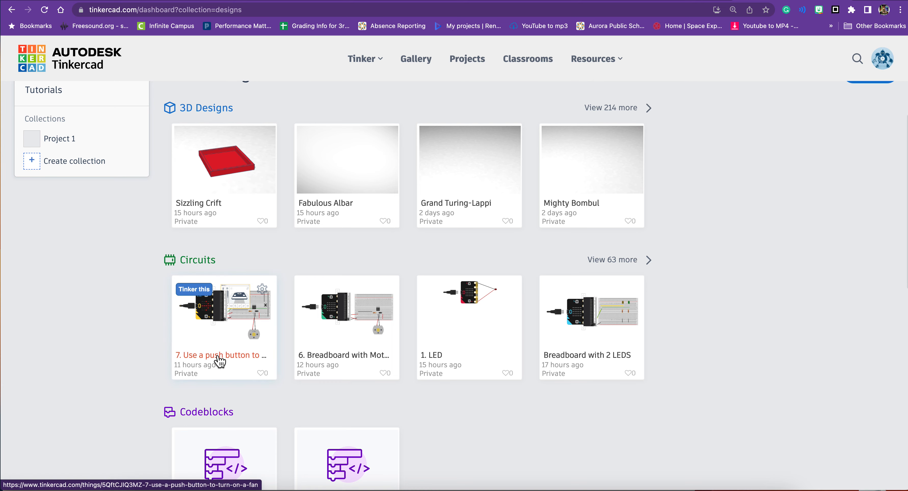
Step: Open the full list of circuit designs and duplicate the "6. Breadboard with Motor" circuit
{"action": "scroll", "coordinate": [247, 299], "scroll_direction": "down", "scroll_amount": 1}
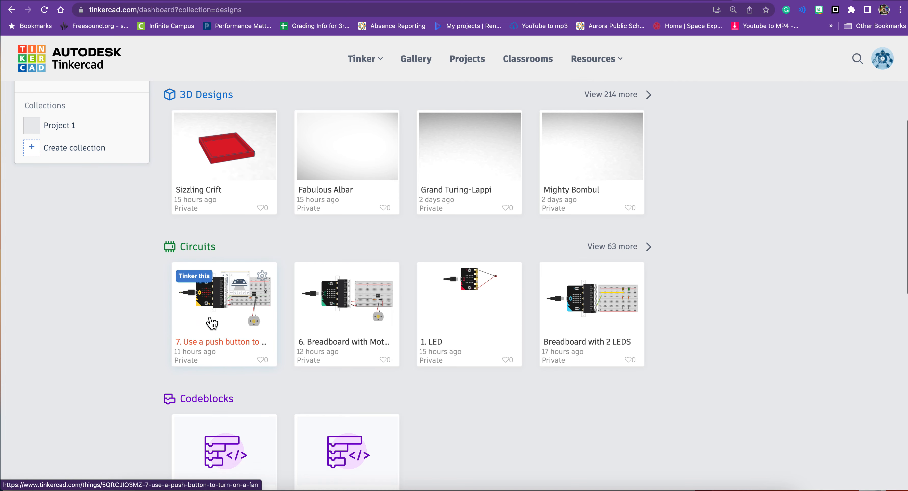
{"action": "left_click", "coordinate": [630, 250]}
{"action": "mouse_move", "coordinate": [571, 341]}
{"action": "scroll", "coordinate": [571, 341], "scroll_direction": "down", "scroll_amount": 4}
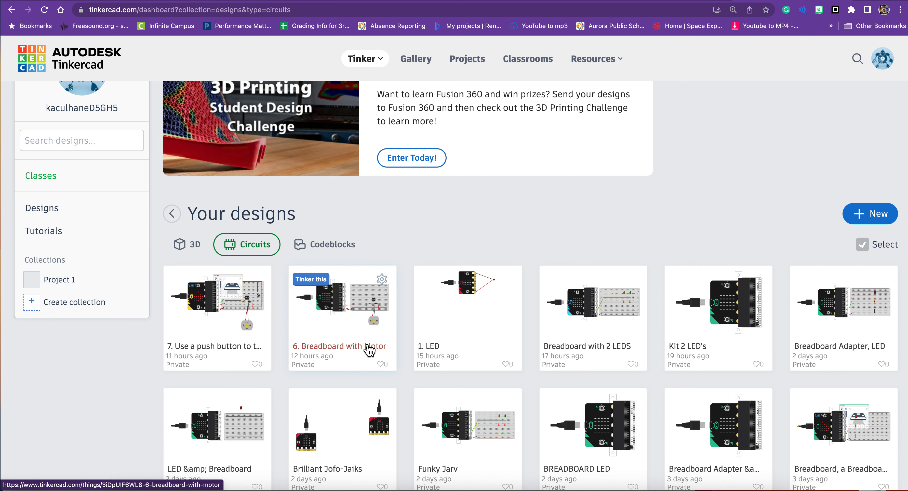
{"action": "left_click", "coordinate": [382, 281]}
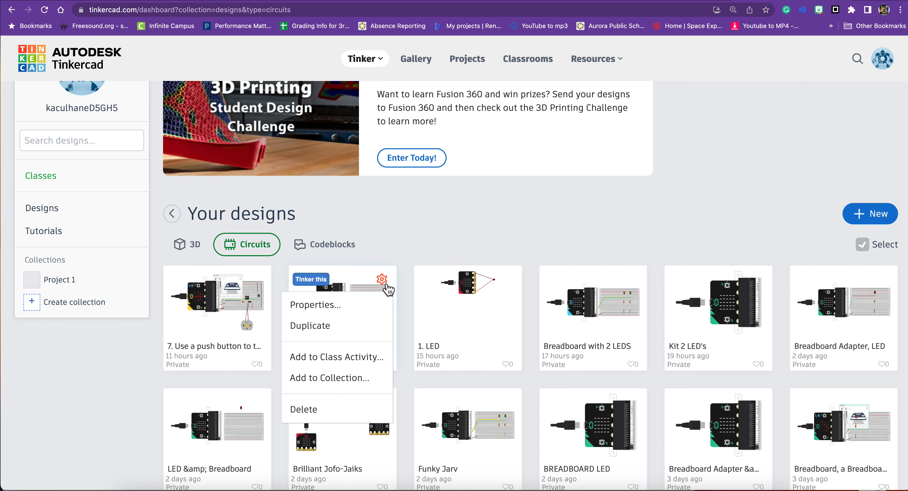
{"action": "left_click", "coordinate": [354, 335]}
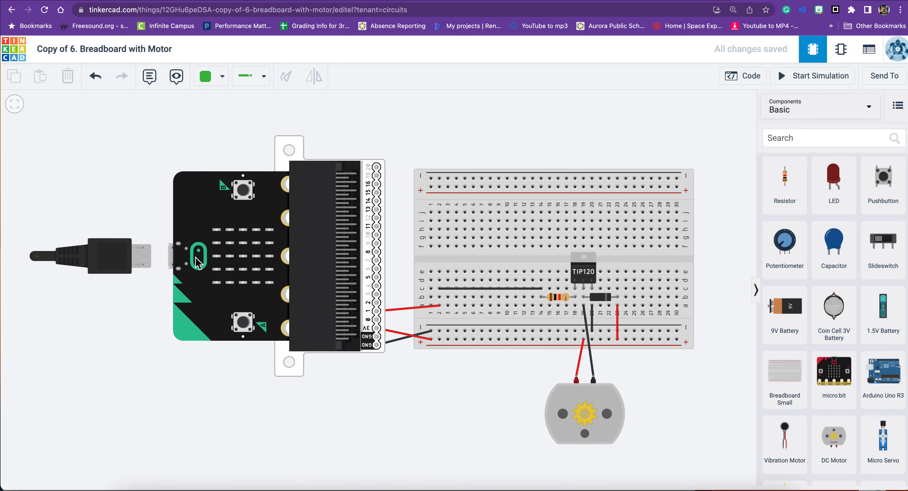
Step: Regroup the micro:bit with breakout, breadboard and DC motor closer together, and place a pushbutton just above the breadboard
{"action": "left_click", "coordinate": [198, 204]}
{"action": "left_click_drag", "start_coordinate": [199, 204], "coordinate": [82, 187]}
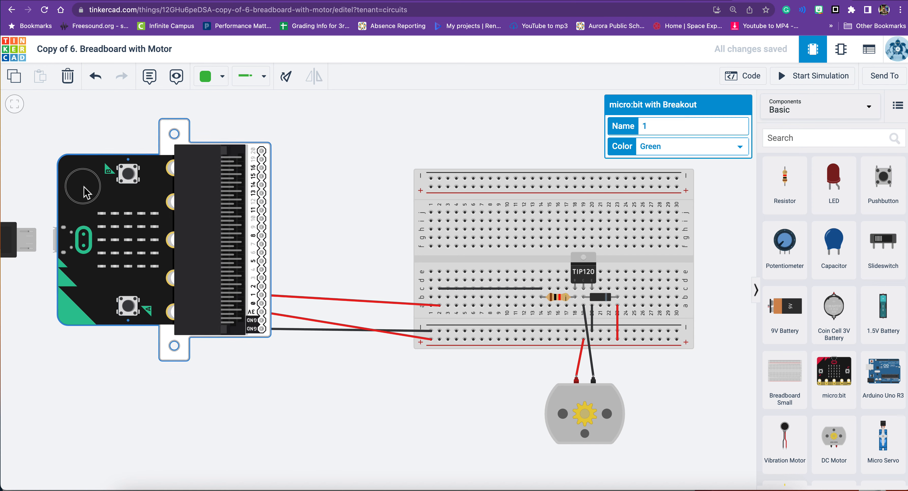
{"action": "left_click_drag", "start_coordinate": [419, 180], "coordinate": [265, 160]}
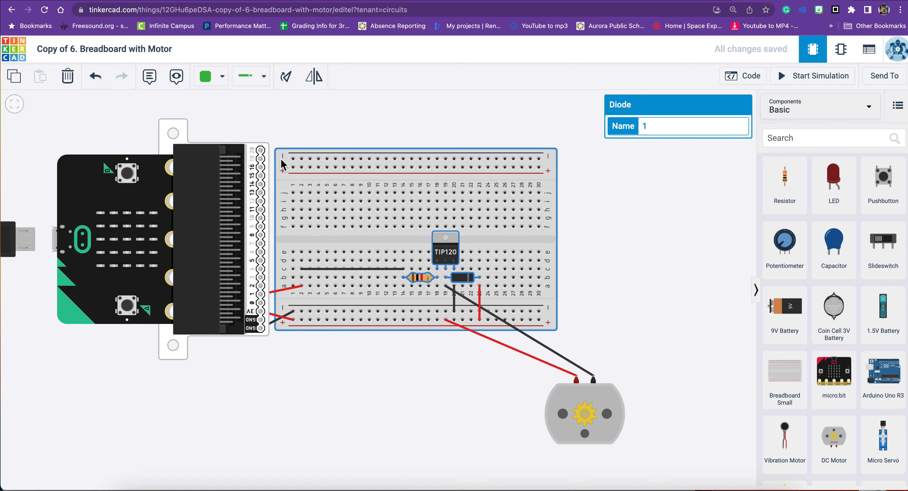
{"action": "left_click_drag", "start_coordinate": [615, 397], "coordinate": [476, 401]}
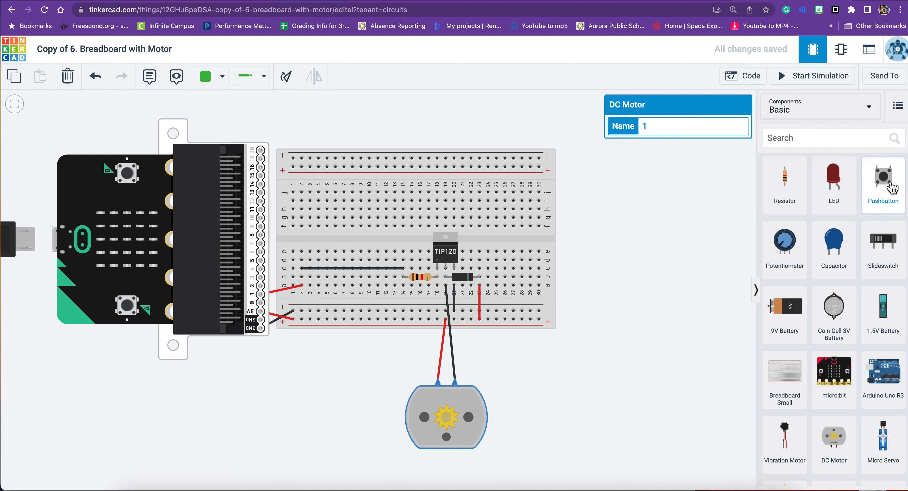
{"action": "left_click_drag", "start_coordinate": [890, 185], "coordinate": [503, 129]}
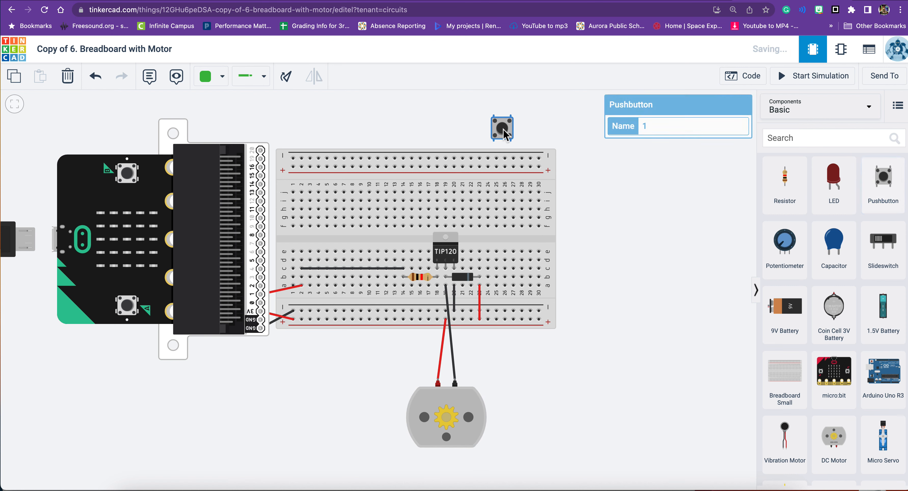
Step: Show the component list with descriptions, search it for "push", and place a second pushbutton above the micro:bit breakout
{"action": "left_click", "coordinate": [902, 112]}
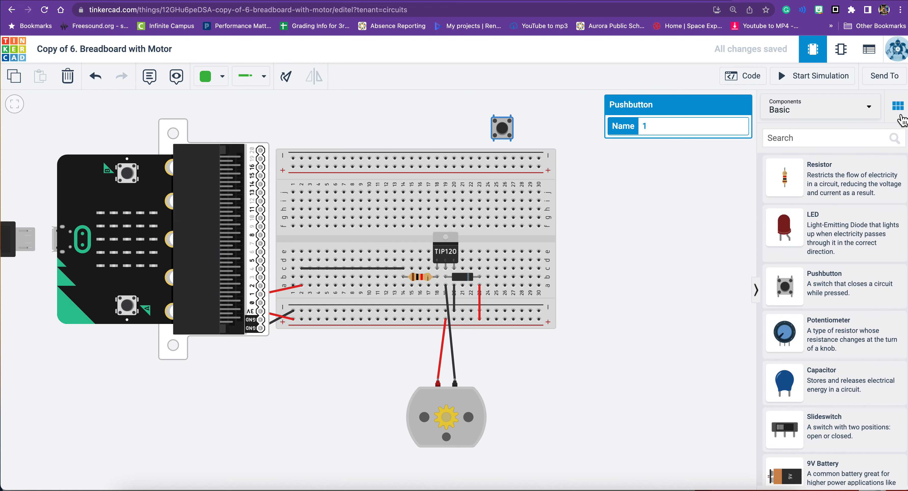
{"action": "left_click", "coordinate": [838, 143]}
{"action": "type", "text": "push"}
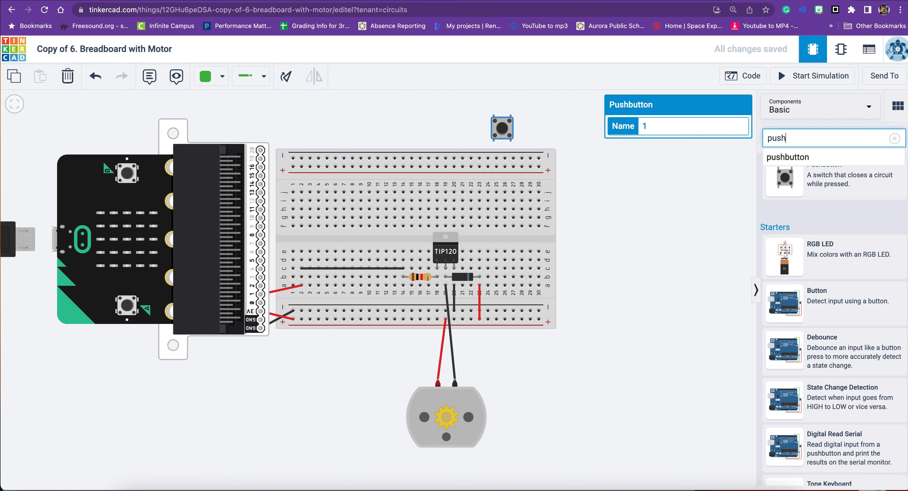
{"action": "left_click", "coordinate": [868, 157]}
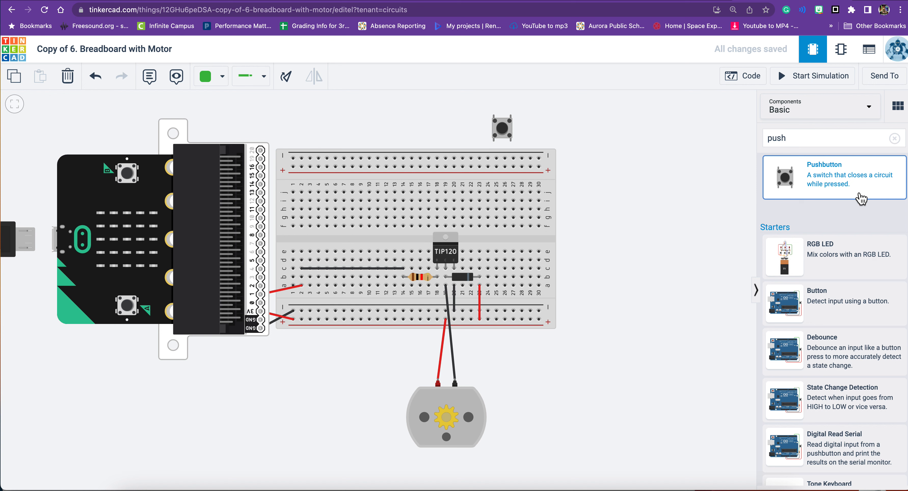
{"action": "left_click_drag", "start_coordinate": [860, 198], "coordinate": [171, 102]}
Step: Rename the circuit "7. Use a button to turn on a fan", checking the title in the Google Docs instructions
{"action": "left_click", "coordinate": [75, 49]}
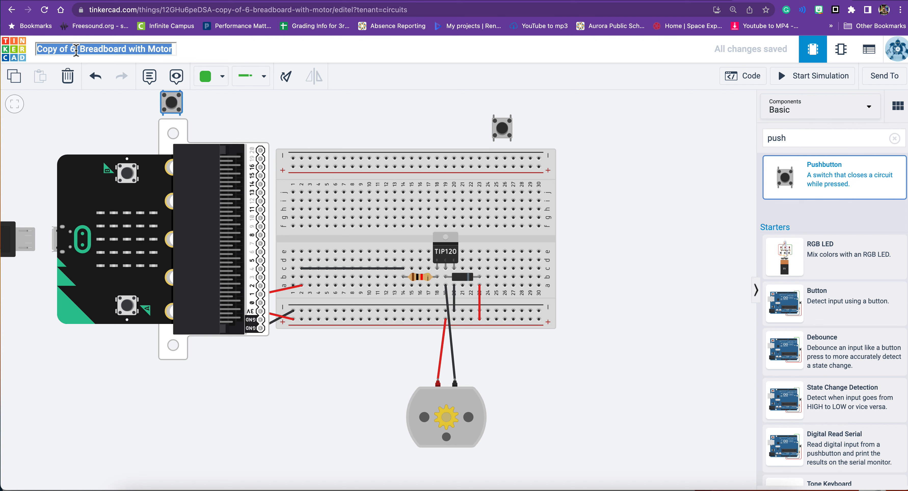
{"action": "left_click", "coordinate": [75, 49]}
{"action": "type", "text": "."}
{"action": "triple_click", "coordinate": [101, 50]}
{"action": "type", "text": "7"}
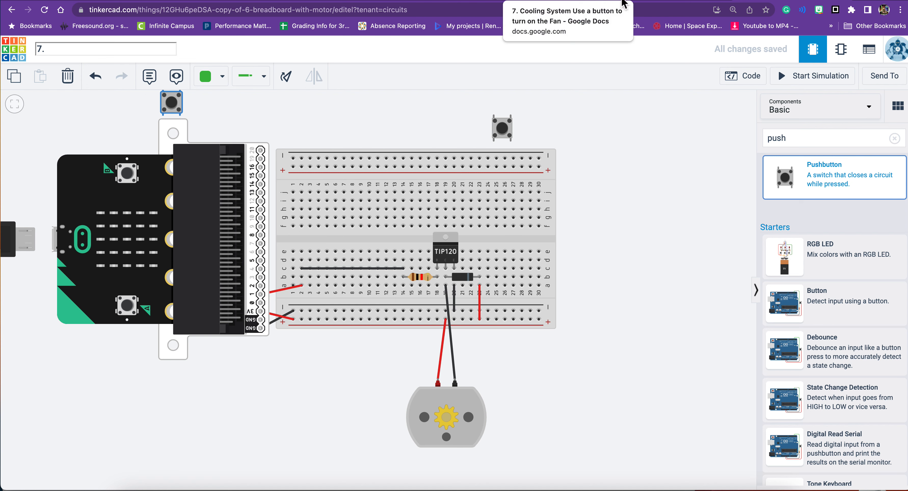
{"action": "left_click", "coordinate": [570, 2]}
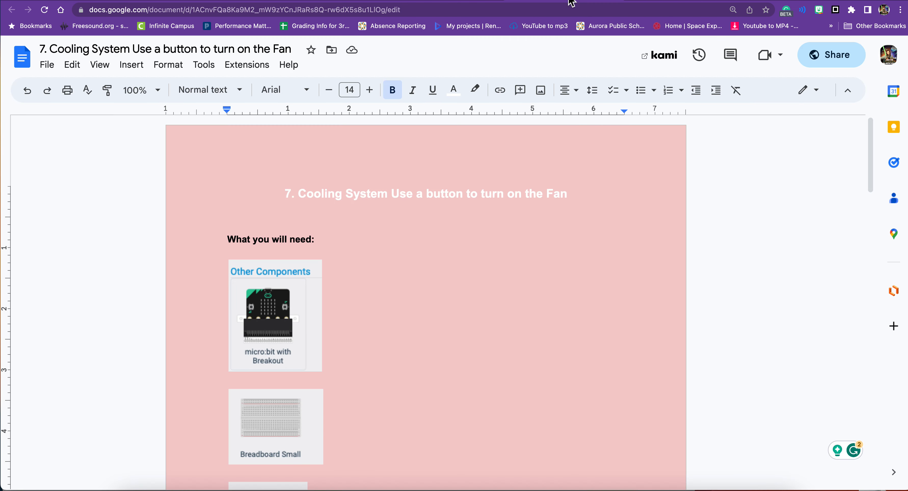
{"action": "left_click", "coordinate": [763, 2]}
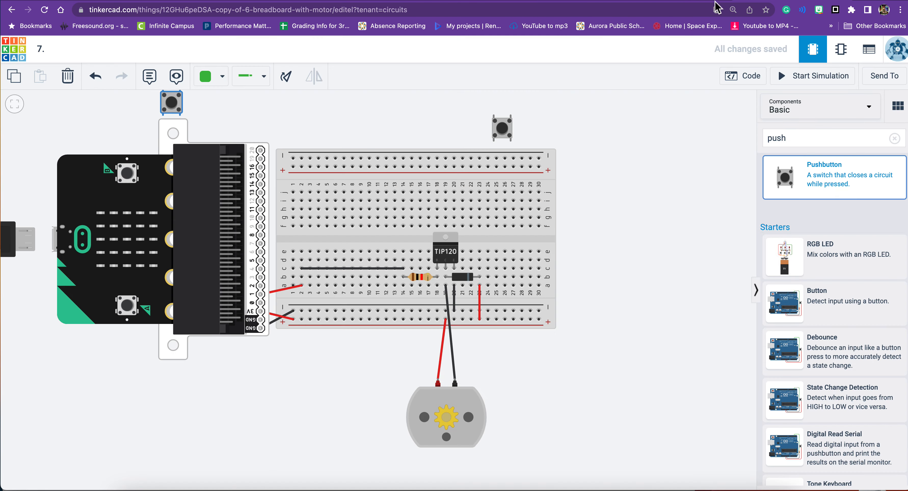
{"action": "double_click", "coordinate": [50, 54]}
{"action": "left_click", "coordinate": [44, 49]}
{"action": "left_click", "coordinate": [48, 51]}
{"action": "type", "text": "u"}
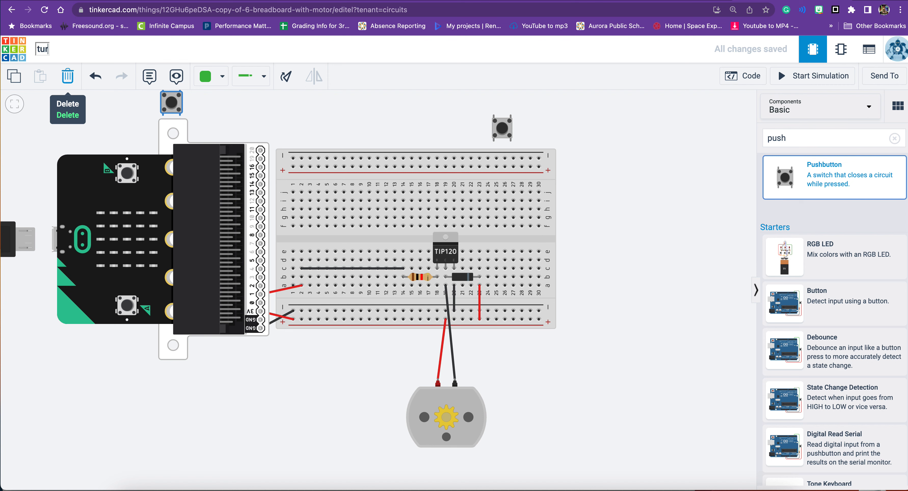
{"action": "left_click", "coordinate": [90, 80]}
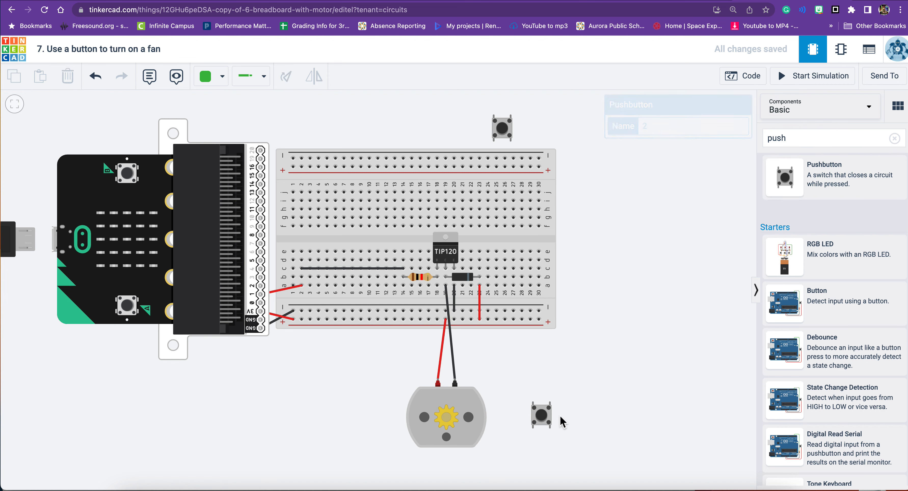
Step: Delete the extra pushbutton beside the motor and move the DC motor closer to the breadboard
{"action": "left_click", "coordinate": [547, 419]}
{"action": "key", "text": "Delete"}
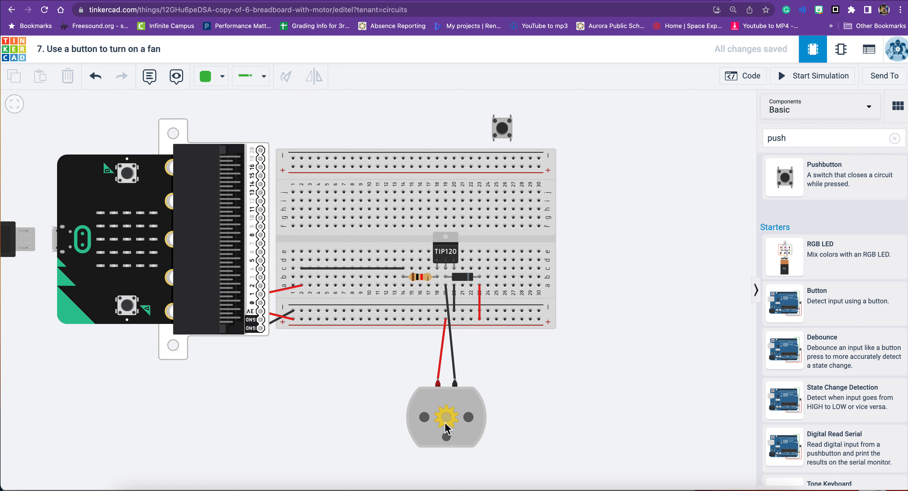
{"action": "left_click_drag", "start_coordinate": [461, 436], "coordinate": [465, 411]}
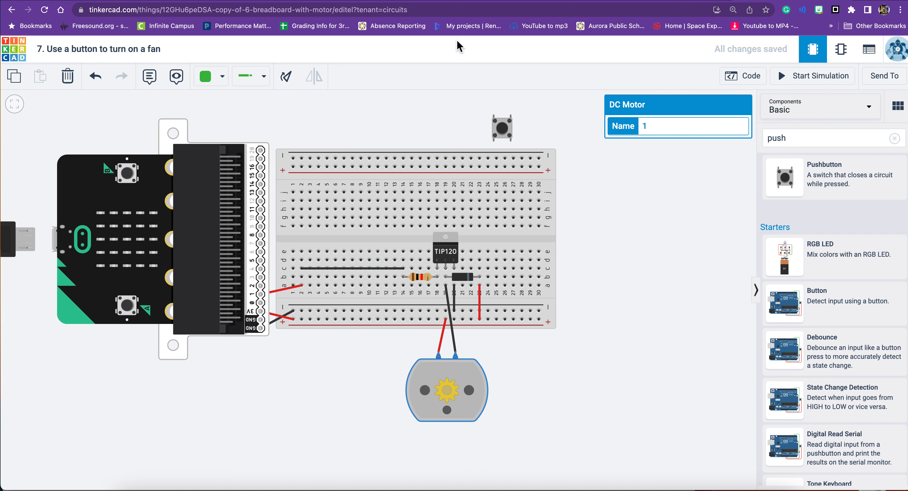
Step: Look through the open Padlet and Google Docs pages for the project instructions, and return to the Tinkercad circuit
{"action": "left_click", "coordinate": [427, 1]}
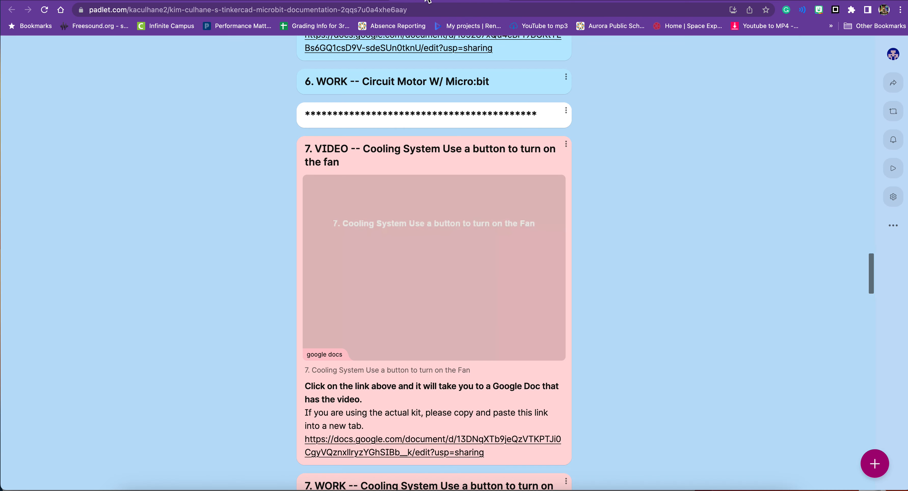
{"action": "left_click", "coordinate": [503, 2]}
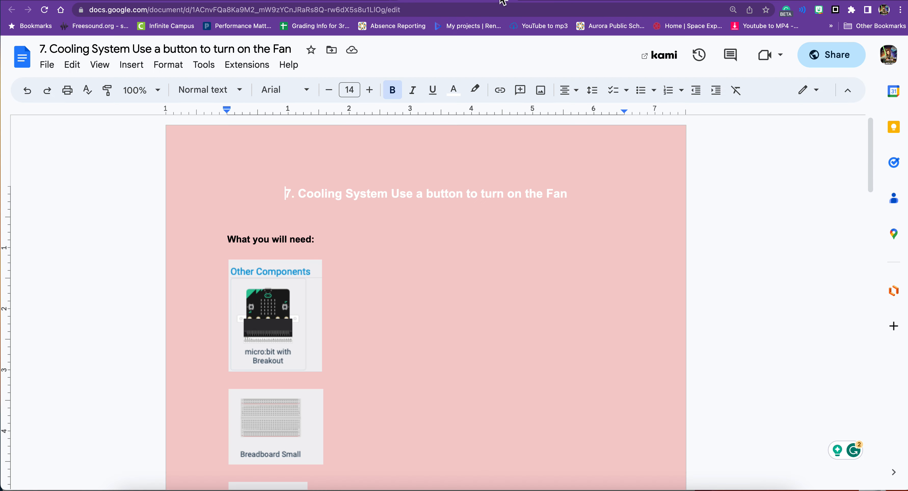
{"action": "left_click", "coordinate": [339, 2]}
{"action": "left_click", "coordinate": [283, 1]}
{"action": "left_click", "coordinate": [323, 2]}
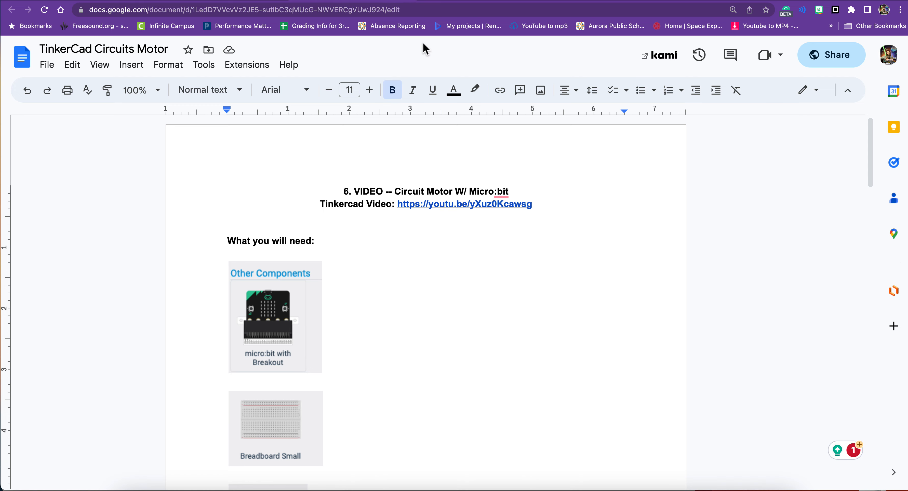
{"action": "left_click", "coordinate": [406, 2]}
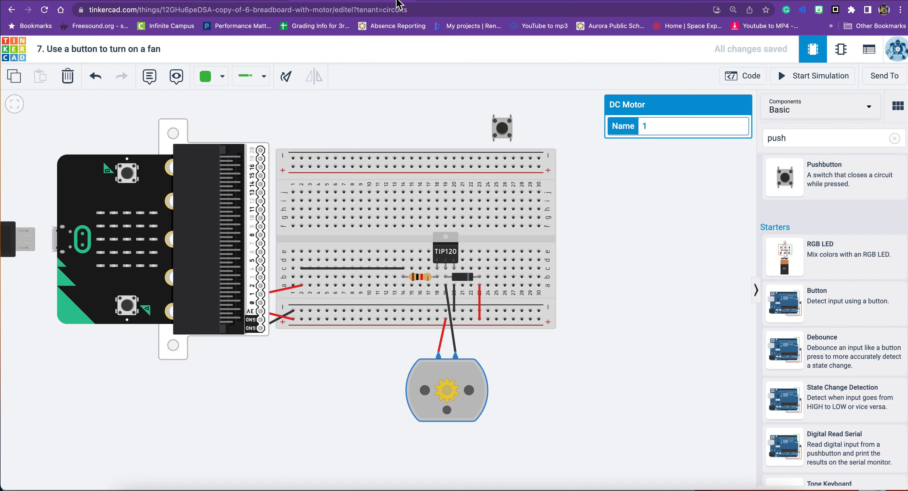
Step: Go to the Padlet dashboard in a new tab, search by the teacher's first name and open their TinkerCad Microbit Documentation padlet
{"action": "left_click", "coordinate": [427, 1]}
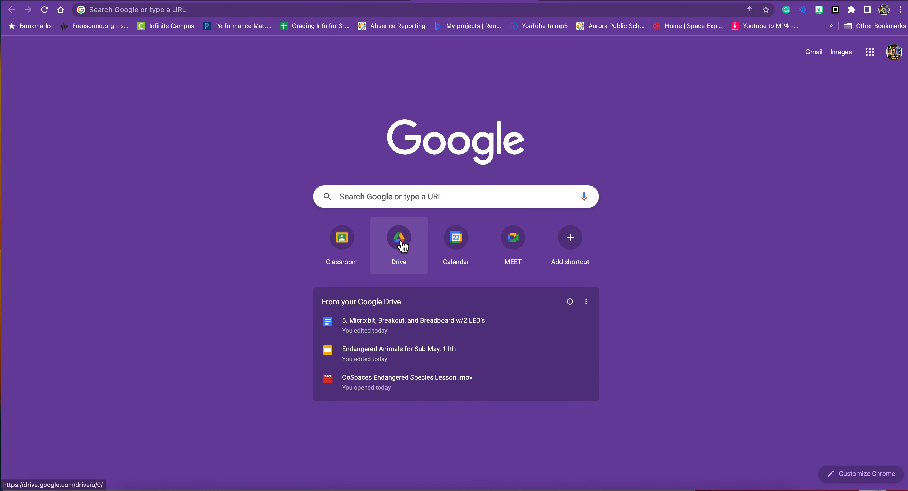
{"action": "left_click", "coordinate": [309, 7]}
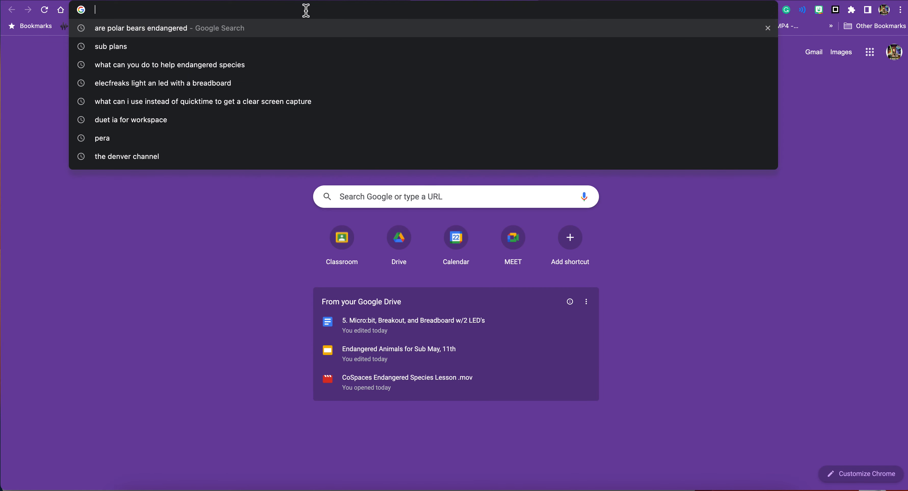
{"action": "type", "text": "pa"}
{"action": "key", "text": "Return"}
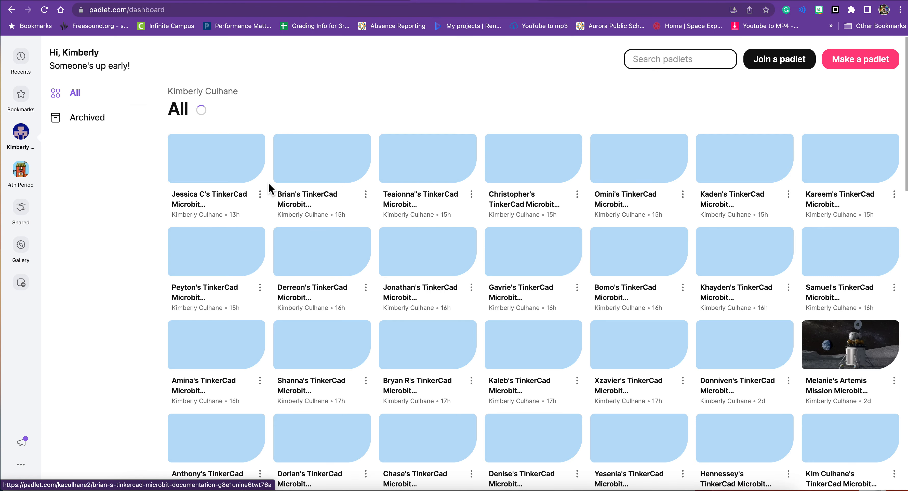
{"action": "left_click", "coordinate": [685, 64]}
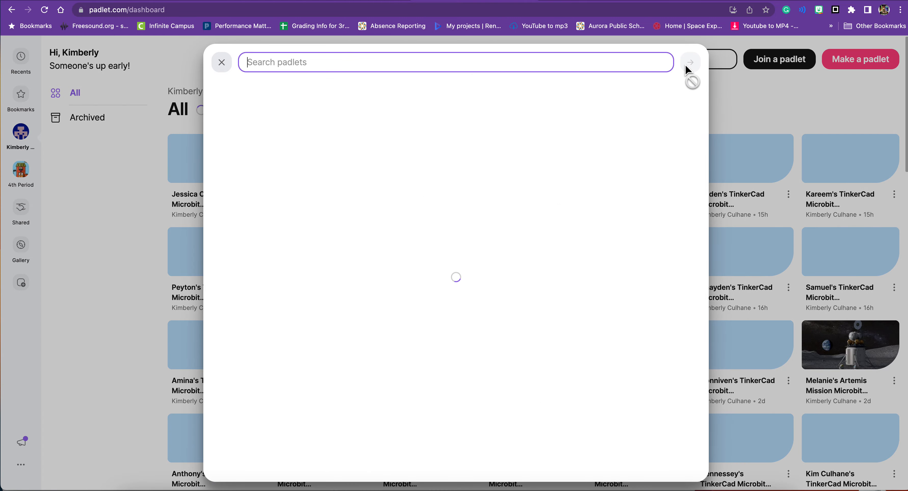
{"action": "type", "text": "kim"}
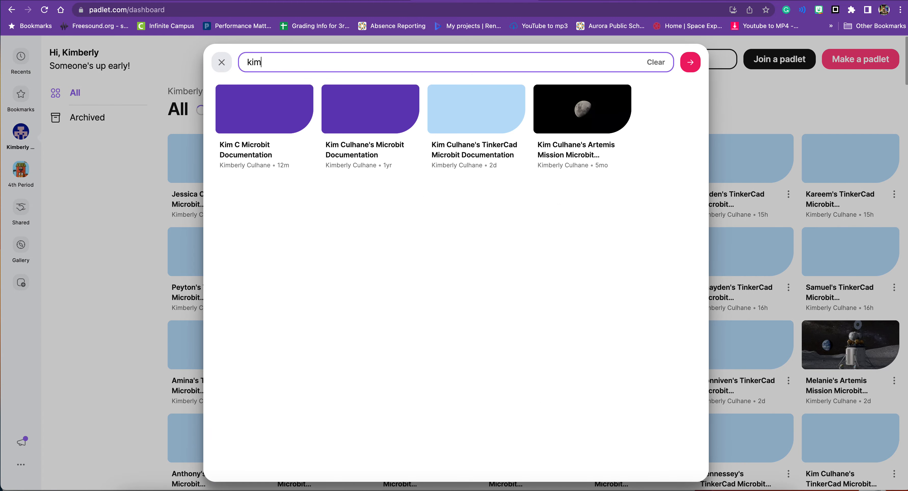
{"action": "key", "text": "BackSpace"}
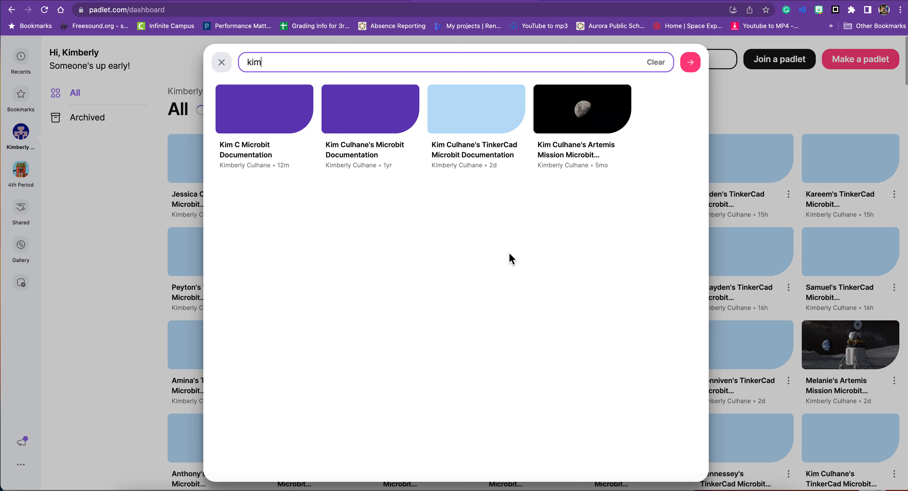
{"action": "left_click", "coordinate": [465, 122]}
Step: Open the Google Doc from the "7. VIDEO -- Cooling System" post, examine its breadboard configuration diagram, and return to the padlet
{"action": "scroll", "coordinate": [456, 330], "scroll_direction": "down", "scroll_amount": 15}
{"action": "scroll", "coordinate": [454, 327], "scroll_direction": "down", "scroll_amount": 20}
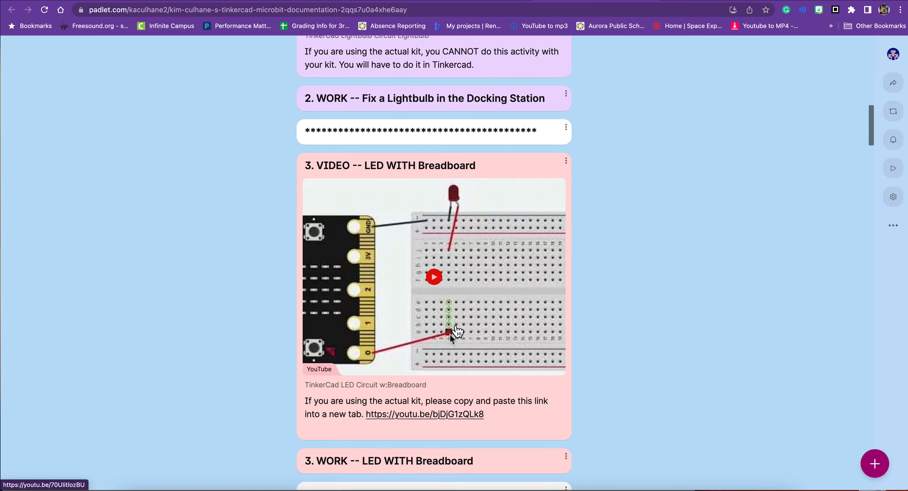
{"action": "scroll", "coordinate": [456, 328], "scroll_direction": "down", "scroll_amount": 15}
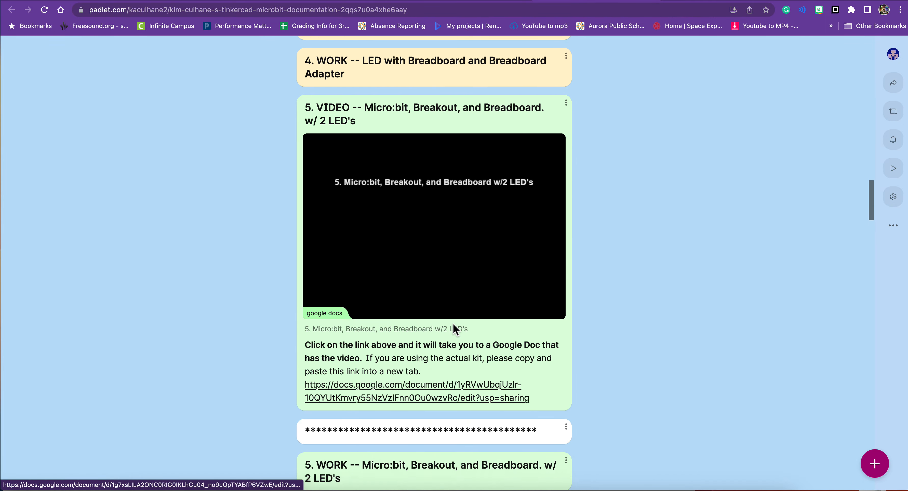
{"action": "scroll", "coordinate": [454, 329], "scroll_direction": "down", "scroll_amount": 4}
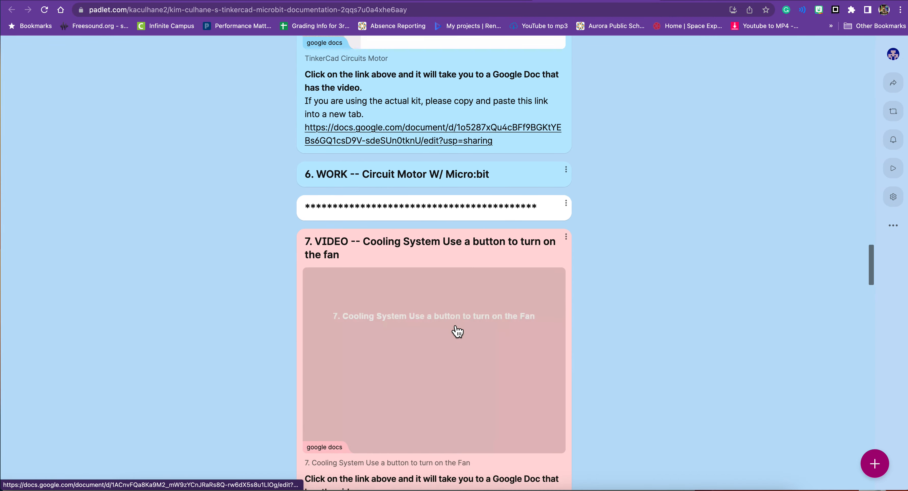
{"action": "left_click", "coordinate": [455, 330]}
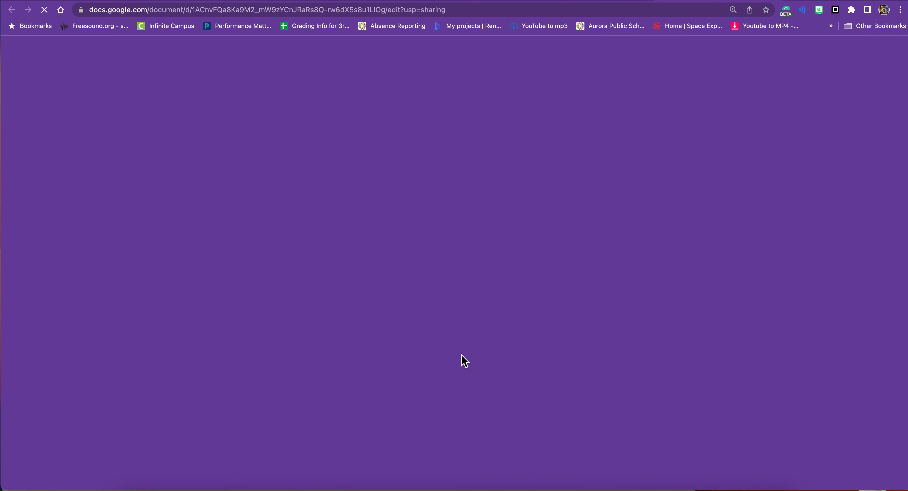
{"action": "scroll", "coordinate": [461, 356], "scroll_direction": "down", "scroll_amount": 20}
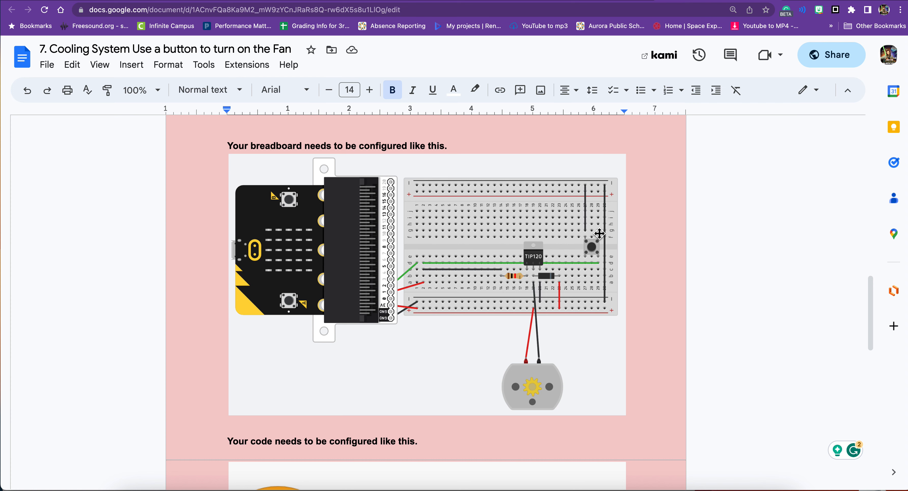
{"action": "left_click", "coordinate": [607, 2]}
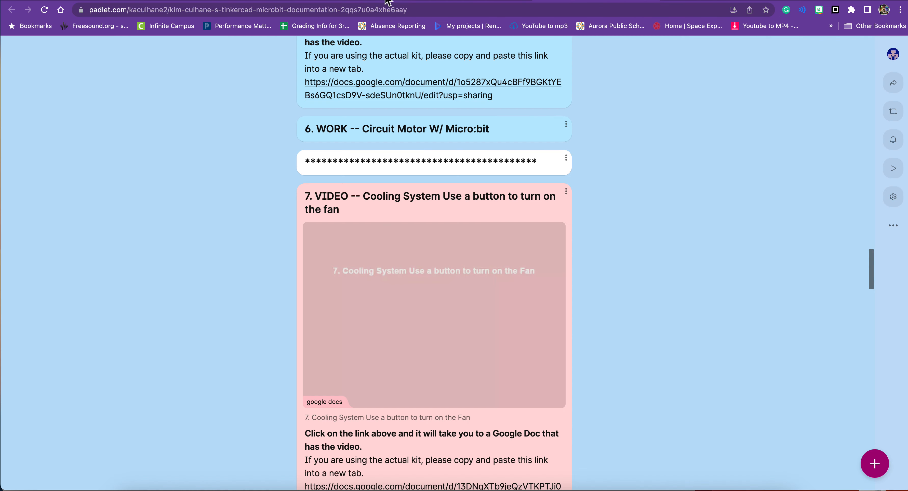
Step: Return to the "7. Use a button to turn on a fan" circuit and place the pushbutton on the breadboard's upper half at columns 27 to 29
{"action": "left_click", "coordinate": [457, 2]}
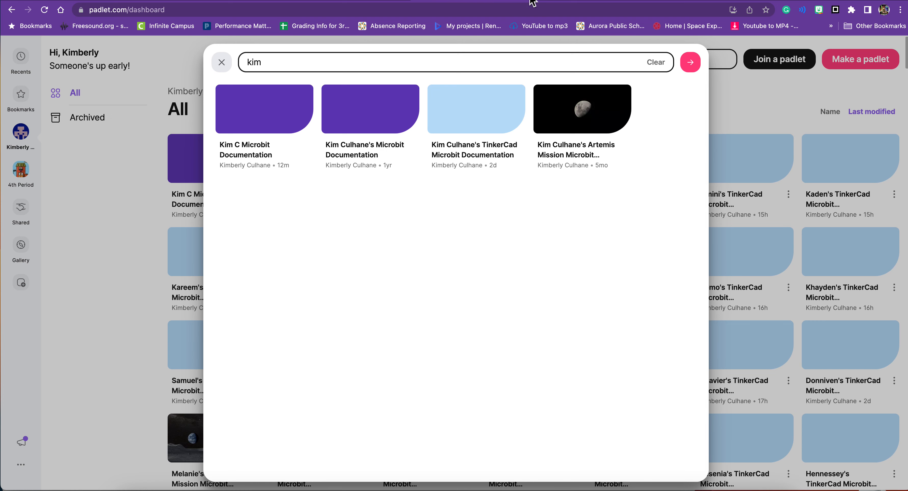
{"action": "left_click", "coordinate": [504, 1]}
{"action": "left_click", "coordinate": [347, 1]}
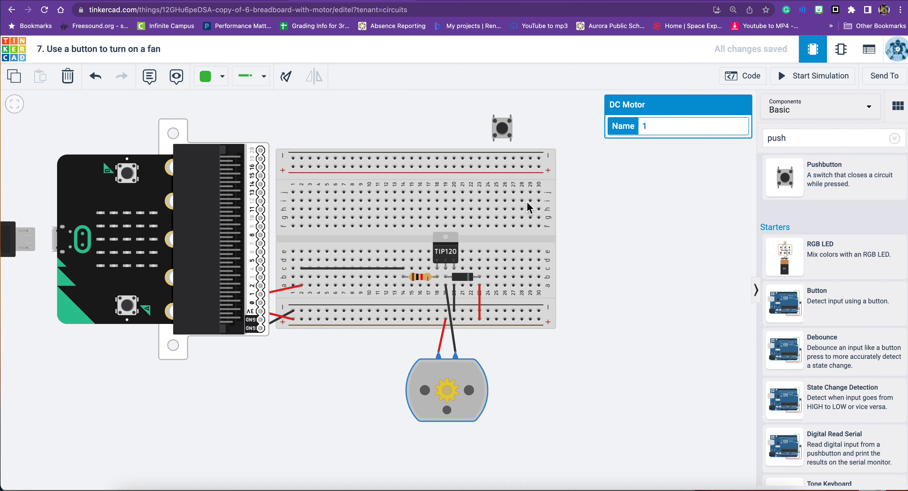
{"action": "left_click", "coordinate": [500, 128]}
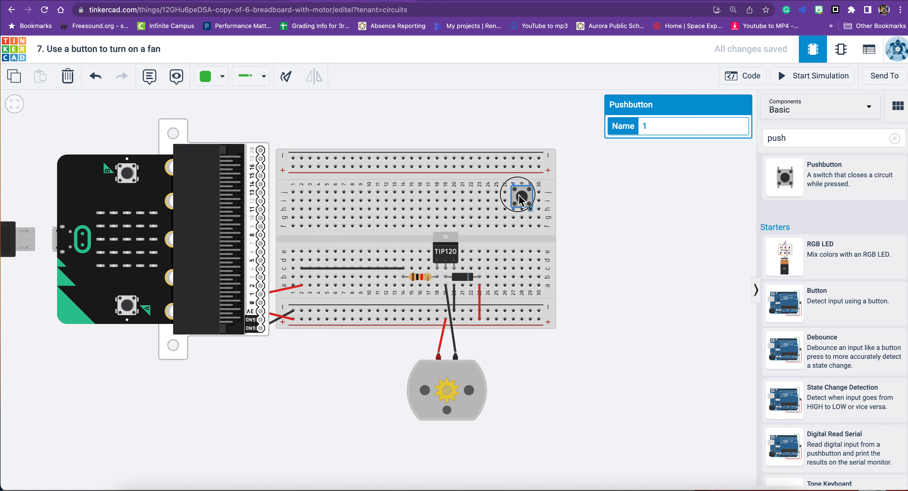
{"action": "left_click_drag", "start_coordinate": [521, 200], "coordinate": [522, 203]}
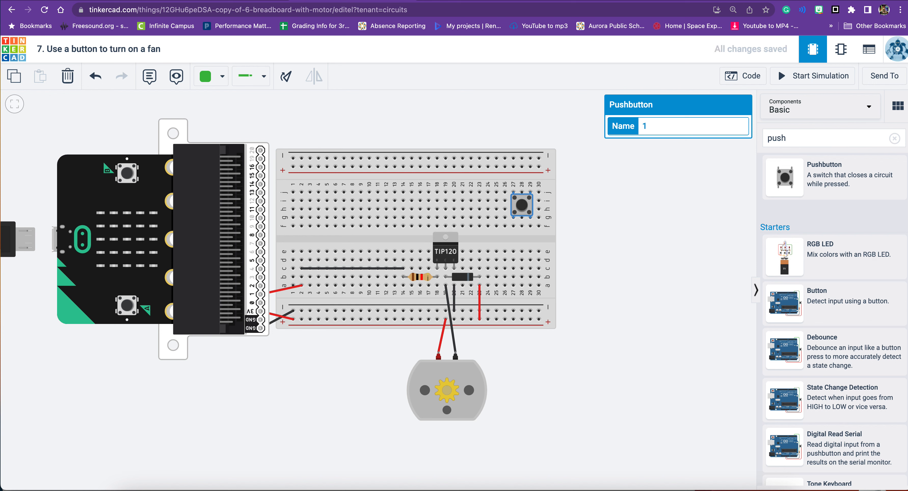
Step: Examine the breadboard configuration diagram in the "7. Cooling System Use a button to turn on the Fan" Google Doc, and return to the circuit
{"action": "left_click", "coordinate": [262, 1]}
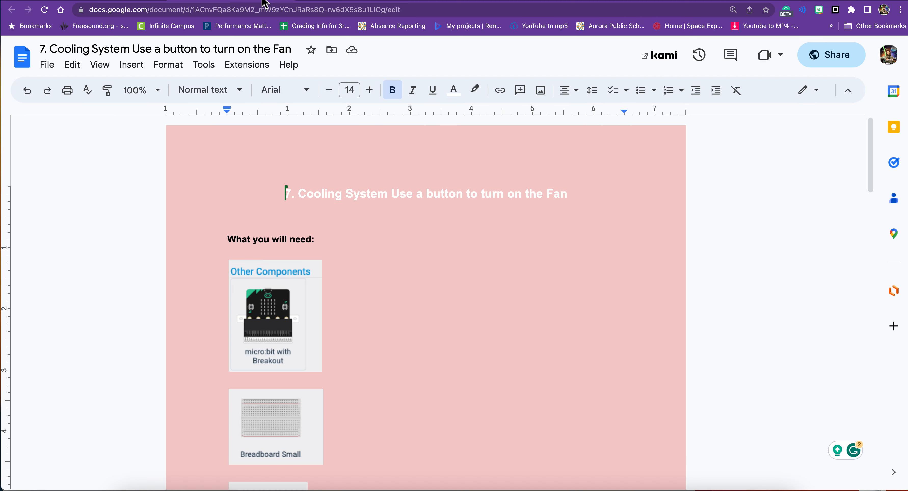
{"action": "scroll", "coordinate": [405, 247], "scroll_direction": "down", "scroll_amount": 20}
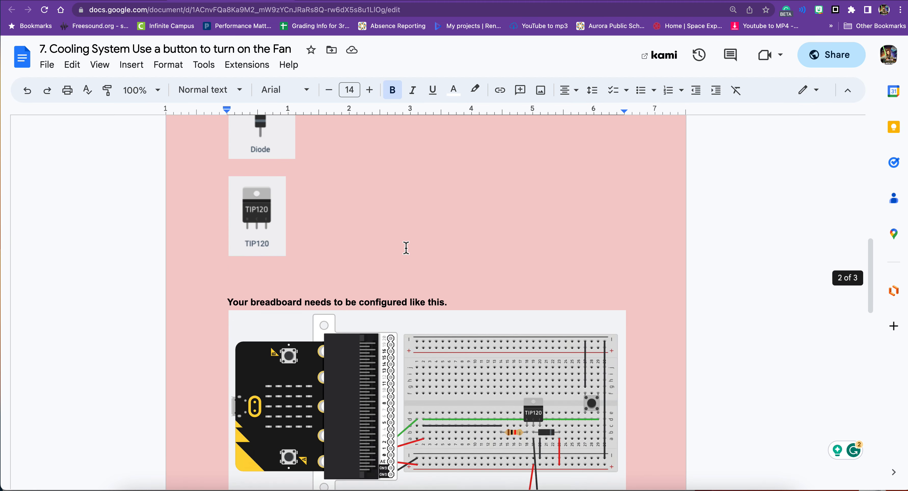
{"action": "scroll", "coordinate": [408, 249], "scroll_direction": "up", "scroll_amount": 3}
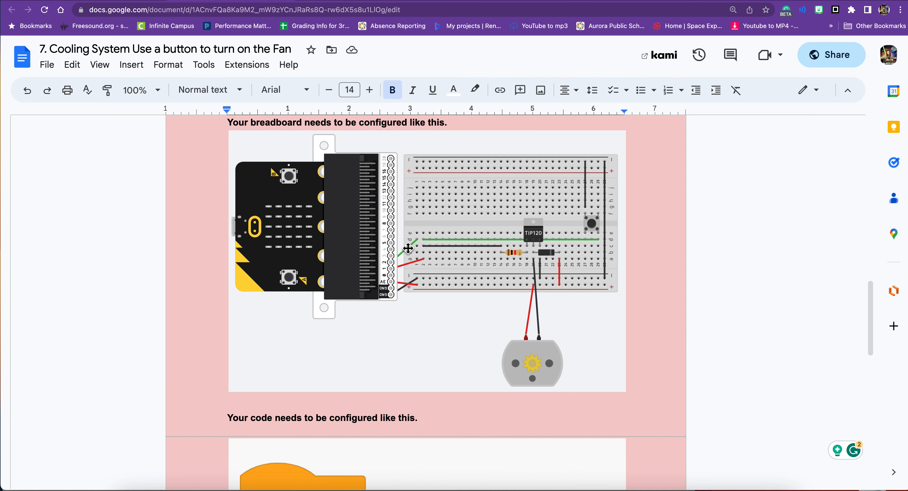
{"action": "left_click", "coordinate": [603, 1]}
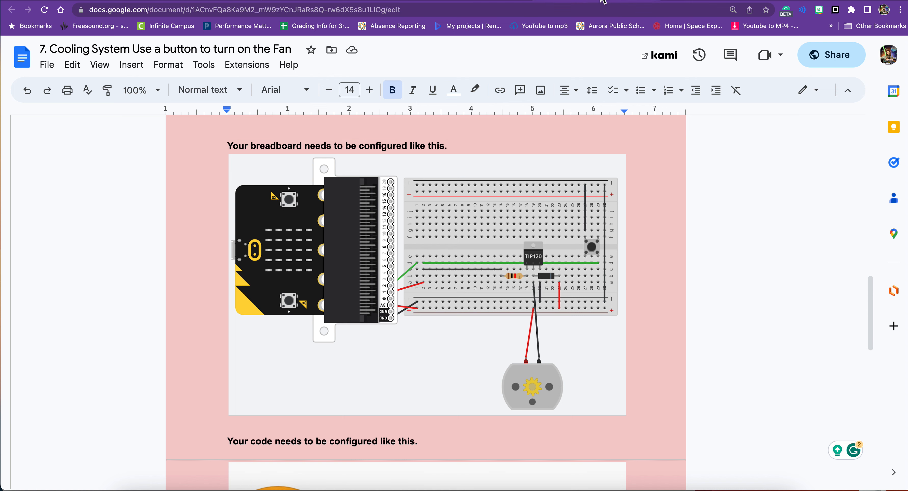
{"action": "left_click", "coordinate": [651, 1]}
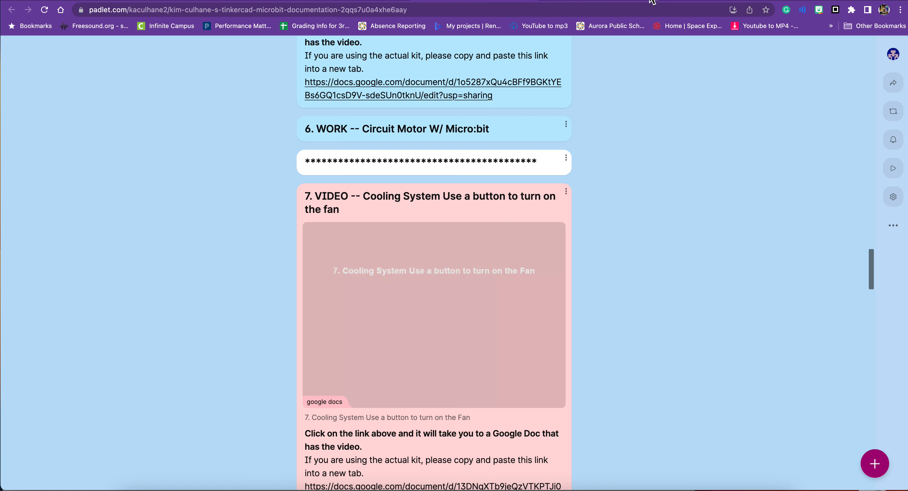
{"action": "left_click", "coordinate": [526, 2]}
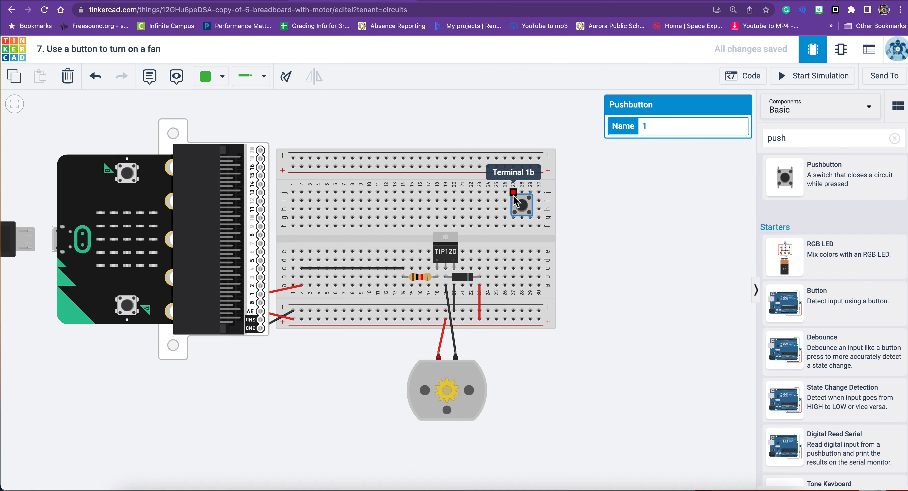
{"action": "left_click", "coordinate": [603, 201]}
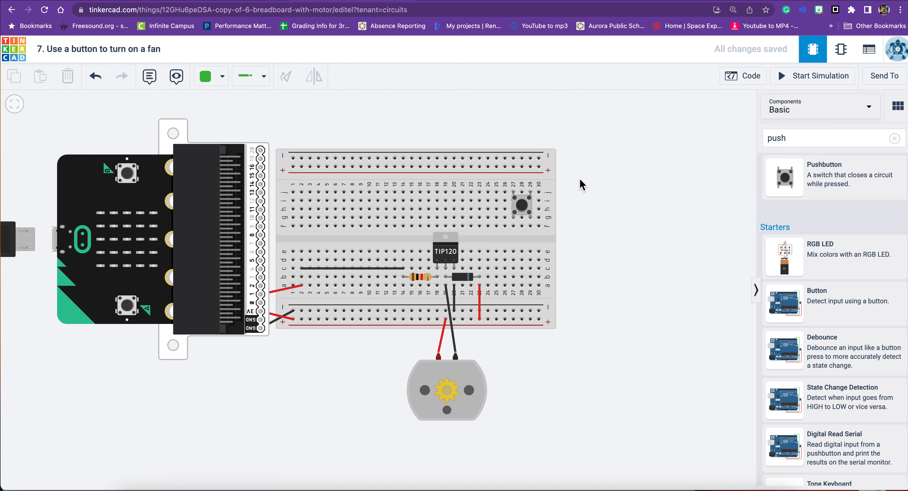
Step: Load tinkercad.com in a new tab, open the existing circuit "7. Use a push button to turn on a fan" and examine its green P2 wire
{"action": "left_click", "coordinate": [253, 2]}
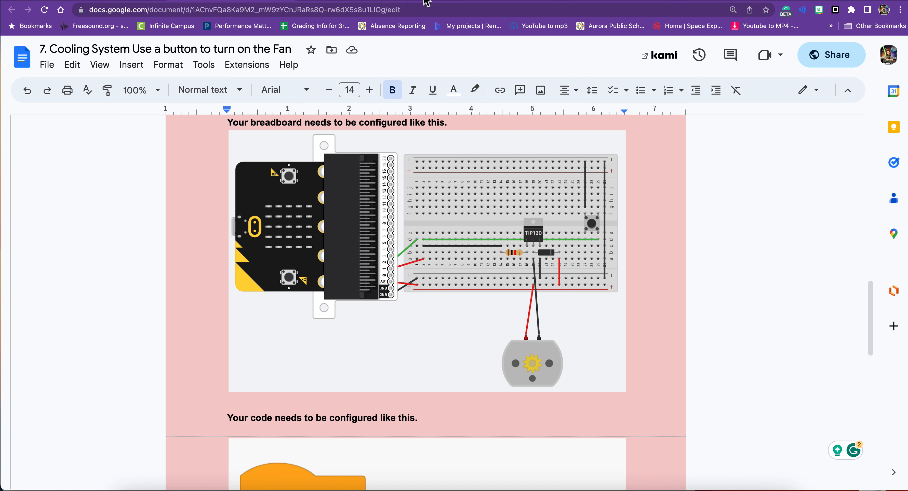
{"action": "key", "text": "super+t"}
{"action": "left_click", "coordinate": [417, 10]}
{"action": "type", "text": "tinkercad.com"}
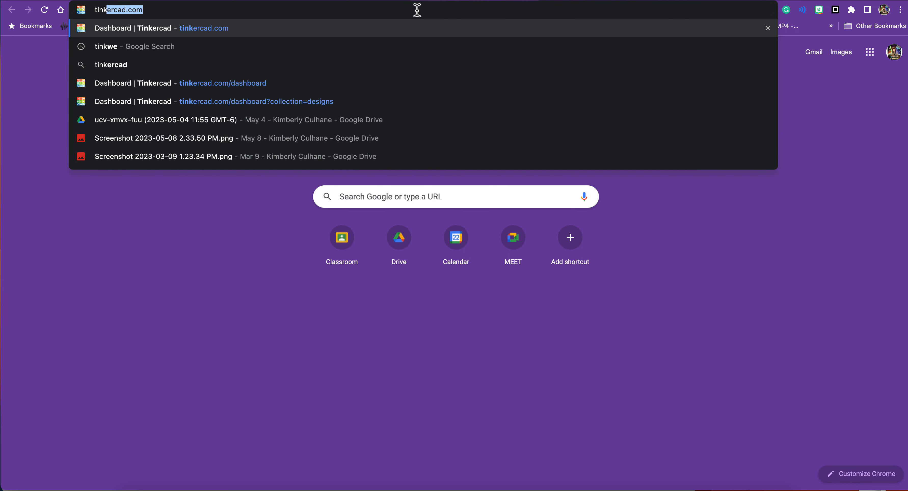
{"action": "key", "text": "Return"}
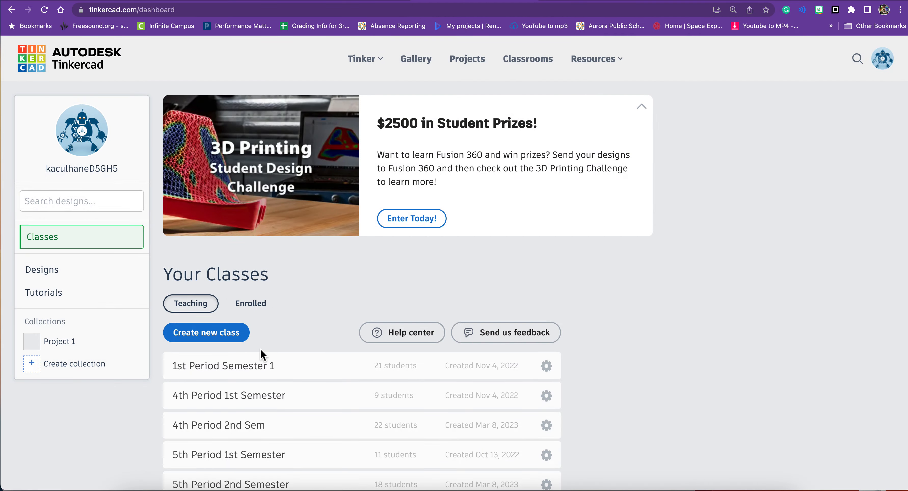
{"action": "left_click", "coordinate": [53, 270]}
{"action": "scroll", "coordinate": [266, 308], "scroll_direction": "down", "scroll_amount": 1}
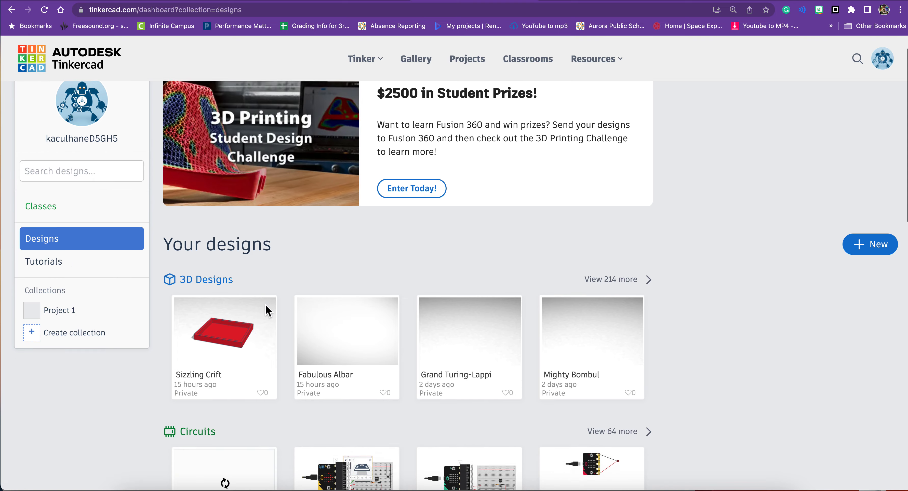
{"action": "scroll", "coordinate": [265, 308], "scroll_direction": "down", "scroll_amount": 5}
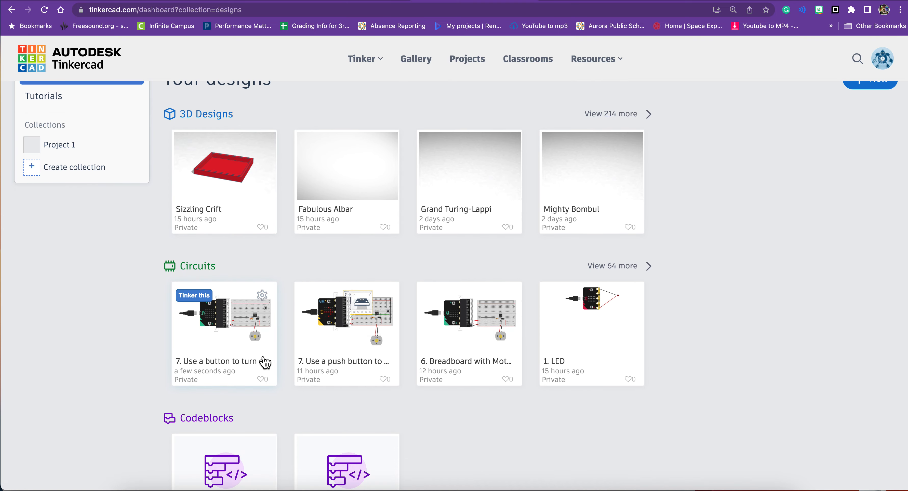
{"action": "left_click", "coordinate": [359, 323]}
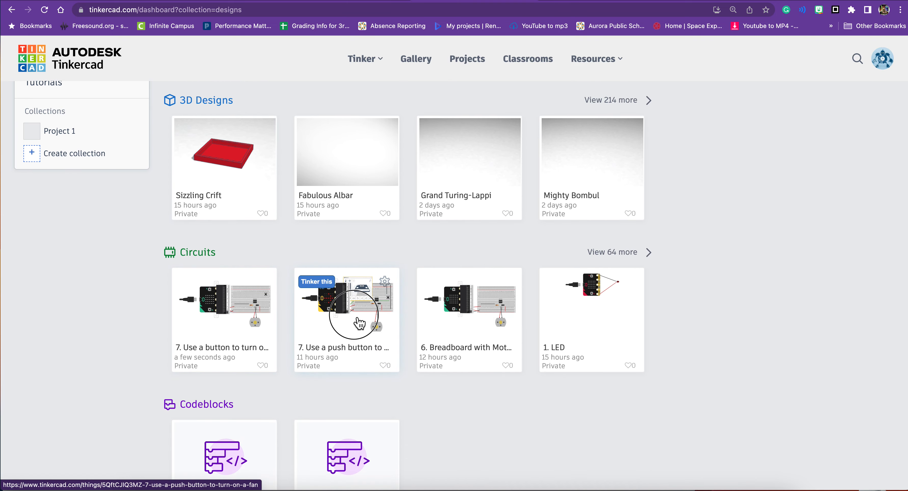
{"action": "left_click", "coordinate": [663, 202]}
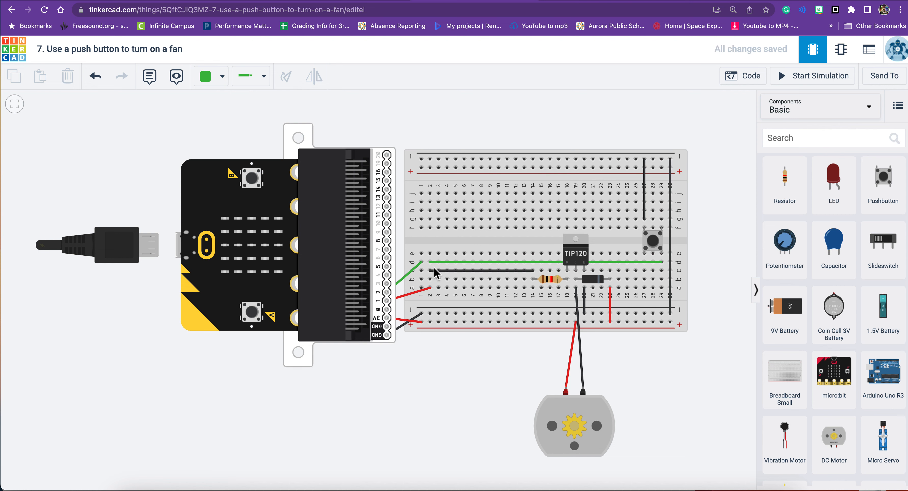
{"action": "left_click", "coordinate": [421, 267]}
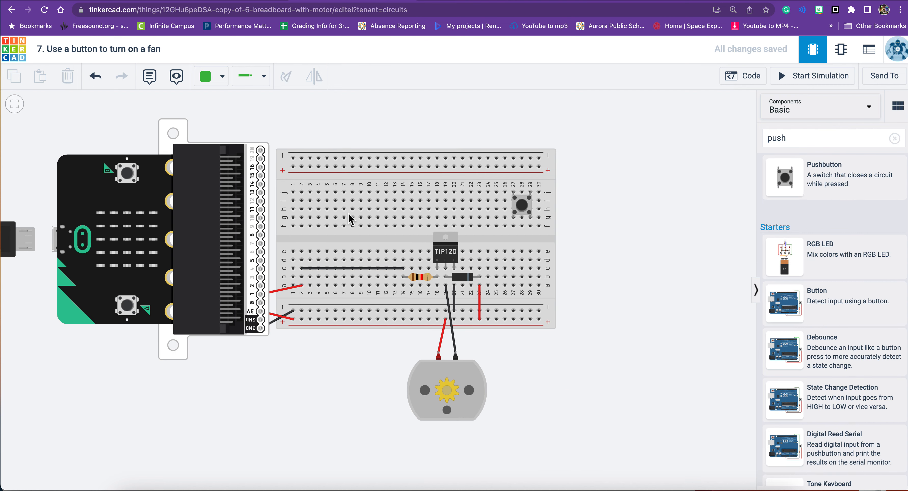
{"action": "left_click", "coordinate": [261, 285]}
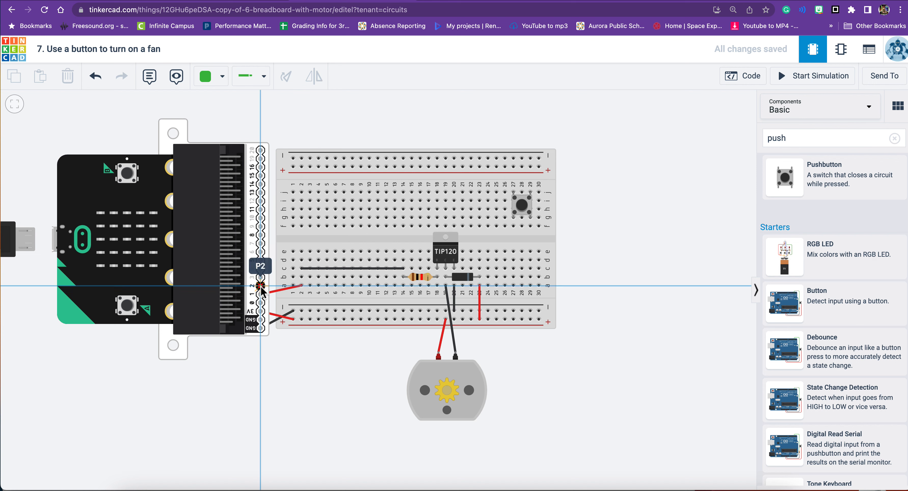
{"action": "left_click", "coordinate": [292, 260]}
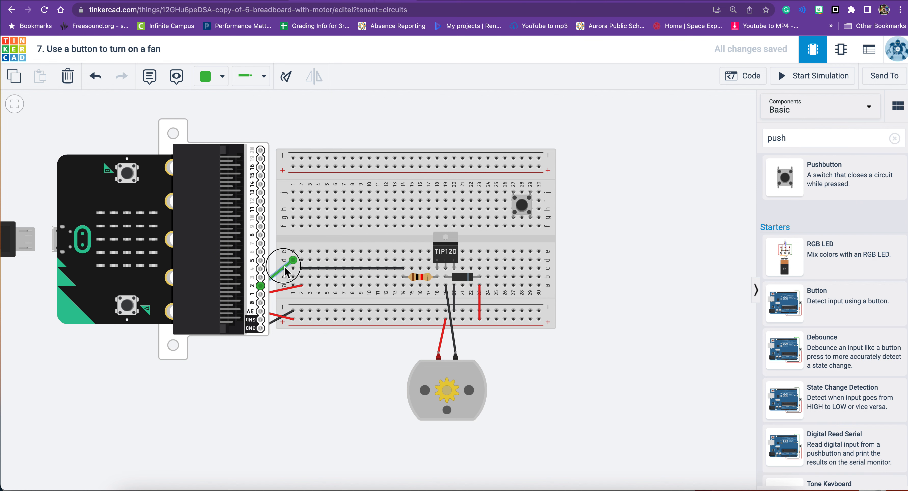
{"action": "key", "text": "Delete"}
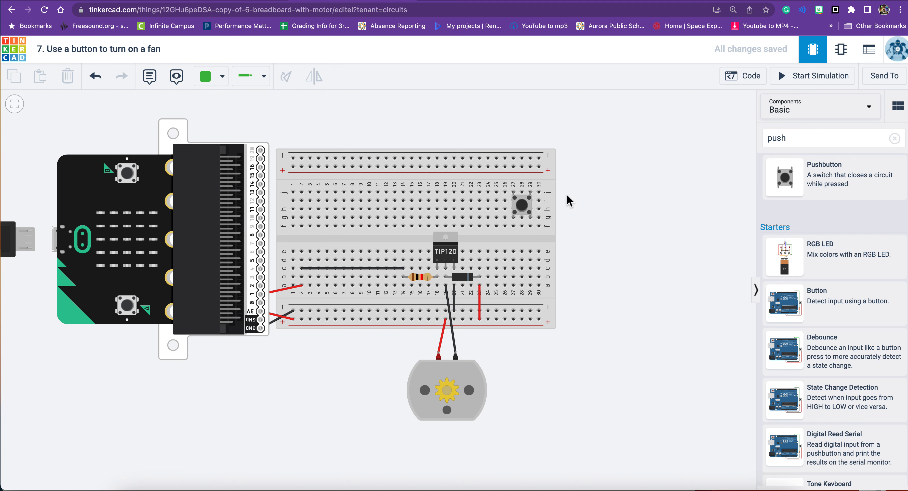
Step: Check the pushbutton's position in the reference circuit and move the new circuit's pushbutton across the breadboard's center gap at columns 27 to 29
{"action": "left_click", "coordinate": [499, 1]}
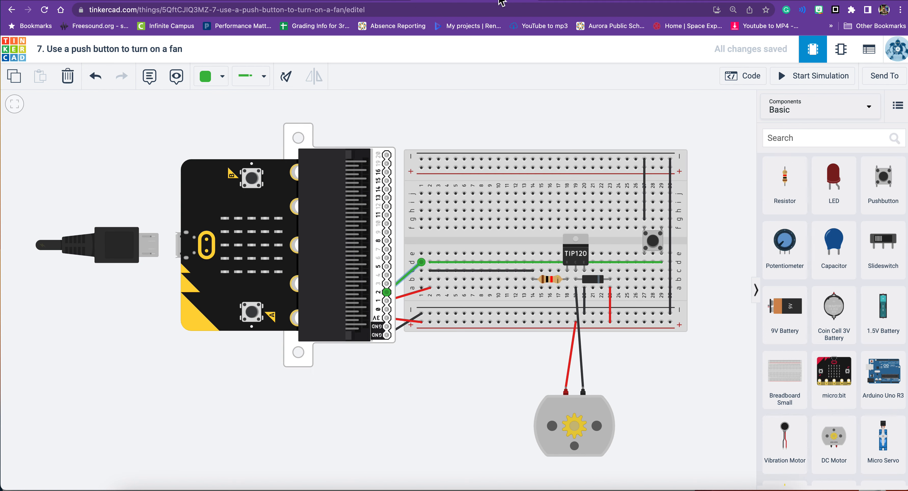
{"action": "left_click", "coordinate": [368, 4]}
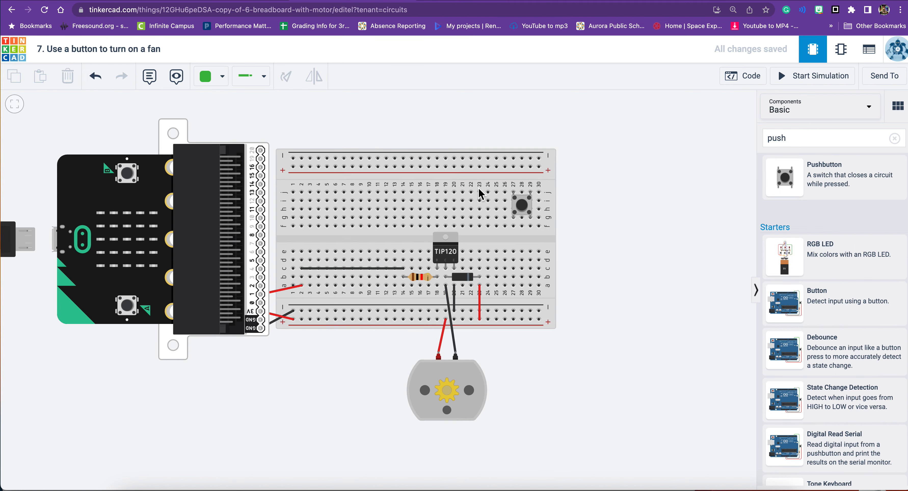
{"action": "mouse_move", "coordinate": [523, 207]}
{"action": "left_mouse_down"}
{"action": "mouse_move", "coordinate": [540, 122]}
{"action": "mouse_move", "coordinate": [530, 212]}
{"action": "left_mouse_up"}
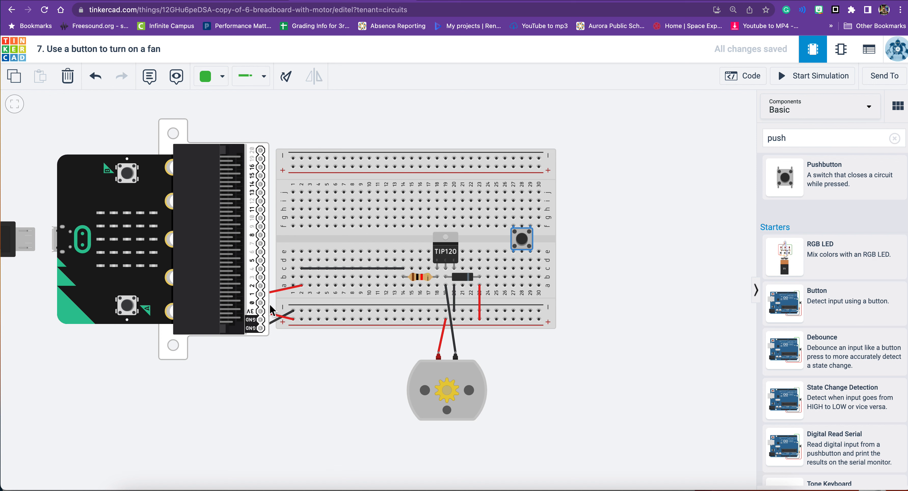
Step: Add a green wire from micro:bit pin P2 to breadboard hole d1, and another from d2 to d29 below the pushbutton
{"action": "left_click", "coordinate": [261, 286]}
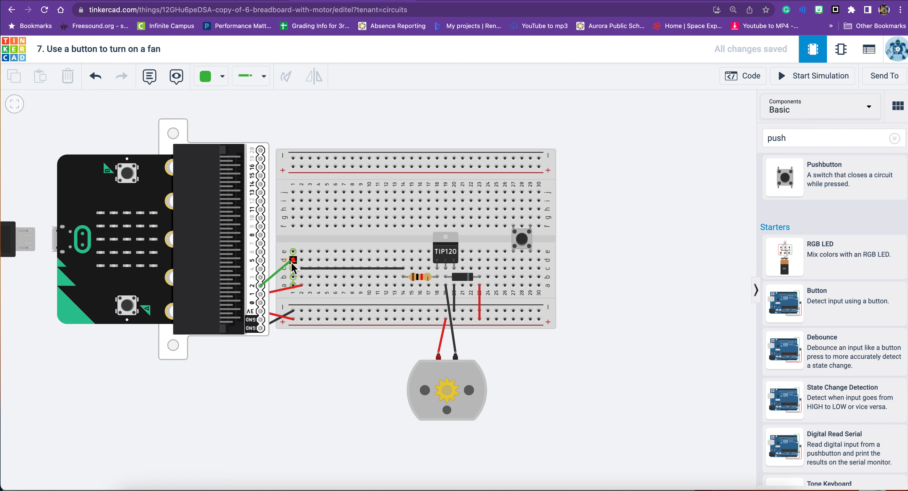
{"action": "left_click", "coordinate": [293, 261]}
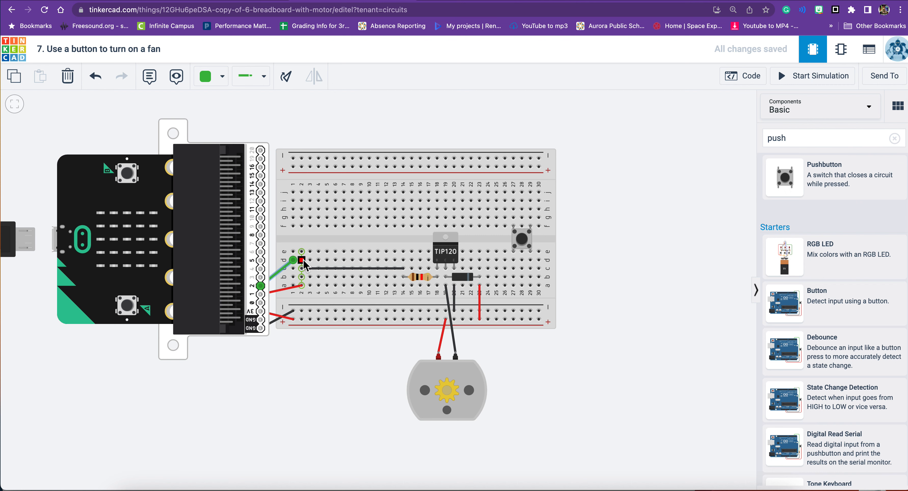
{"action": "left_click", "coordinate": [302, 260]}
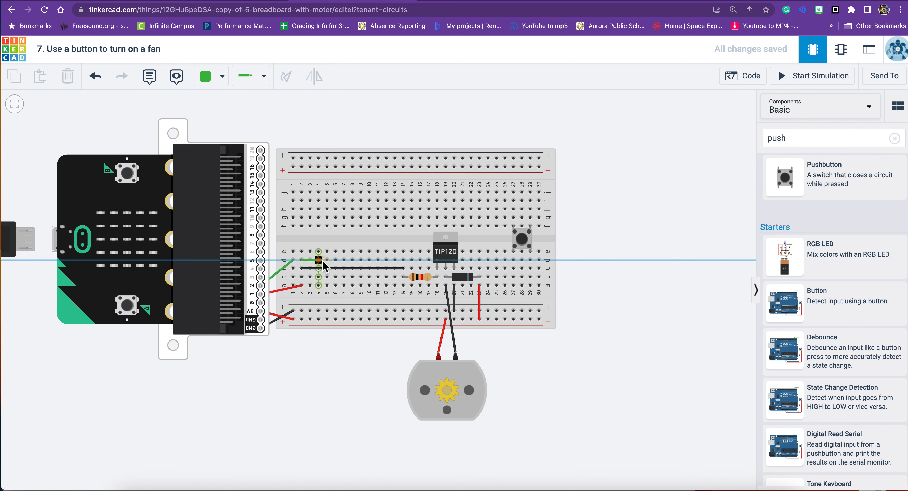
{"action": "left_click", "coordinate": [529, 261]}
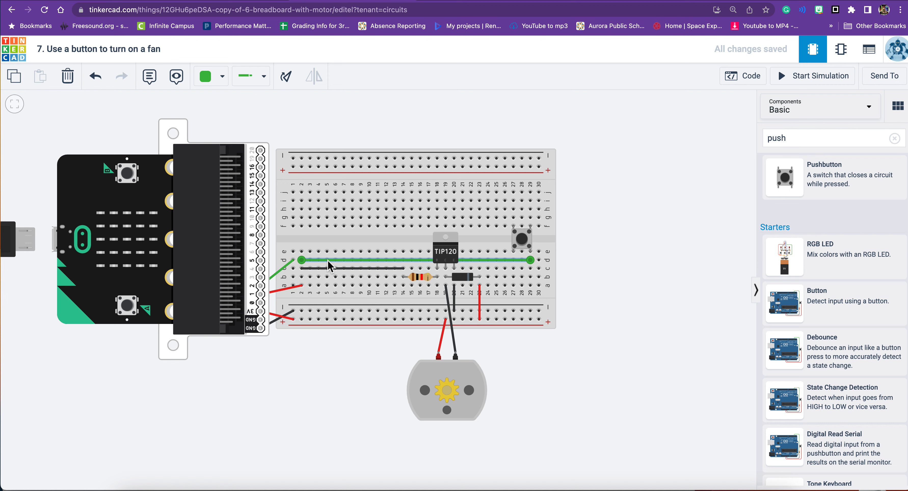
{"action": "left_click", "coordinate": [639, 241]}
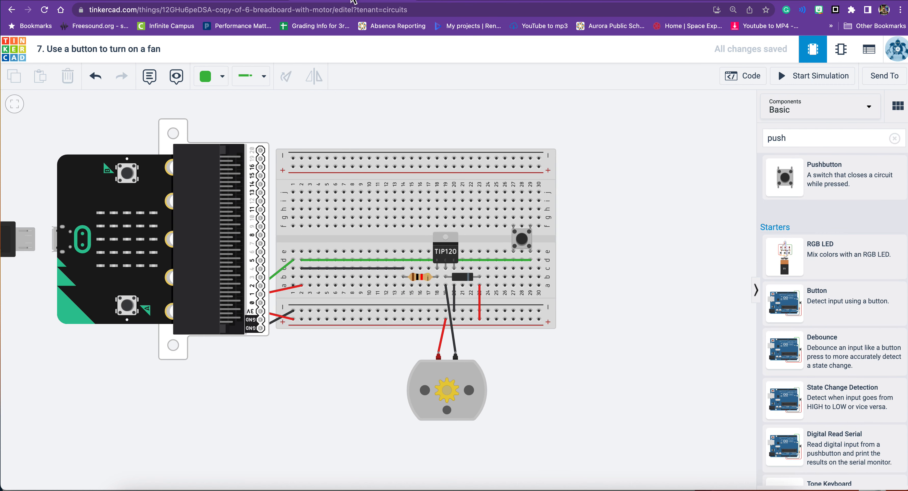
Step: Check the reference wiring and add a black wire from breadboard hole g27 to the upper negative rail at column 27
{"action": "left_click", "coordinate": [484, 2]}
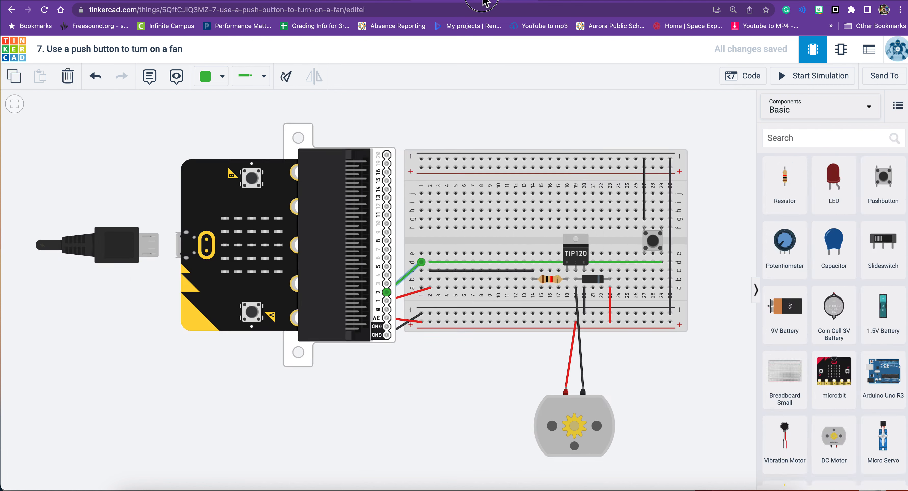
{"action": "left_click", "coordinate": [363, 4]}
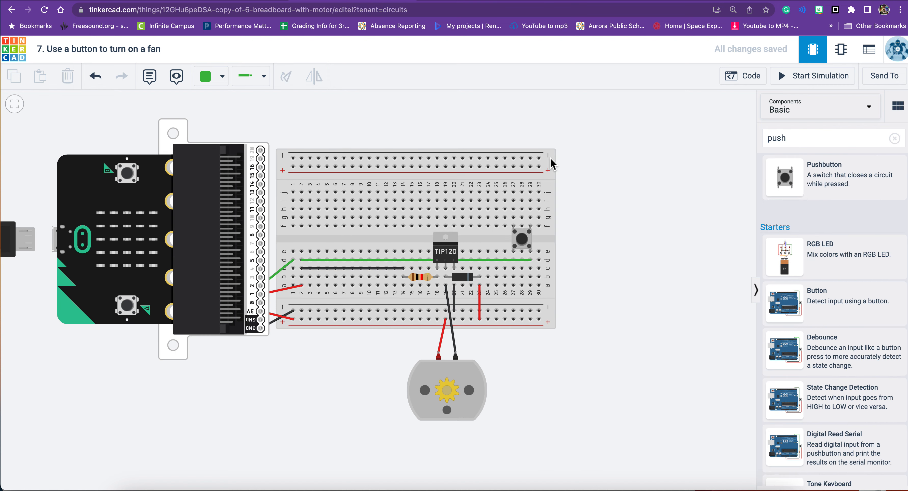
{"action": "left_click", "coordinate": [515, 217]}
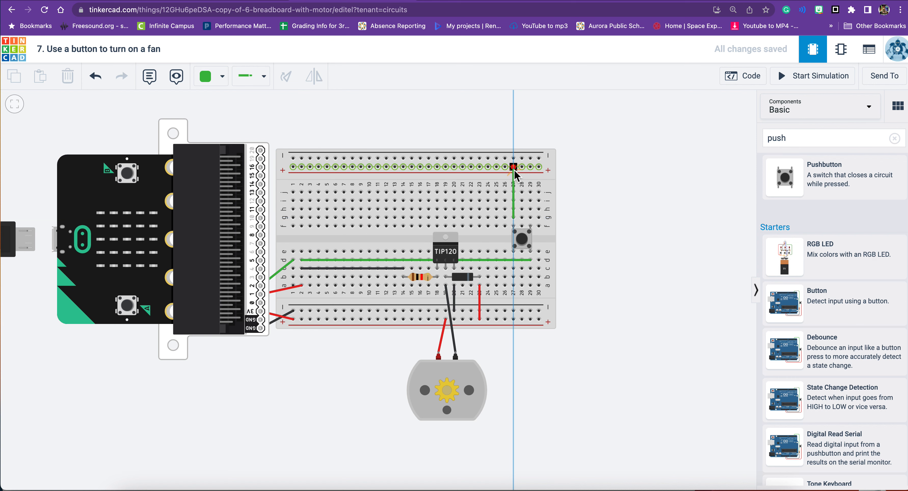
{"action": "left_click", "coordinate": [513, 158]}
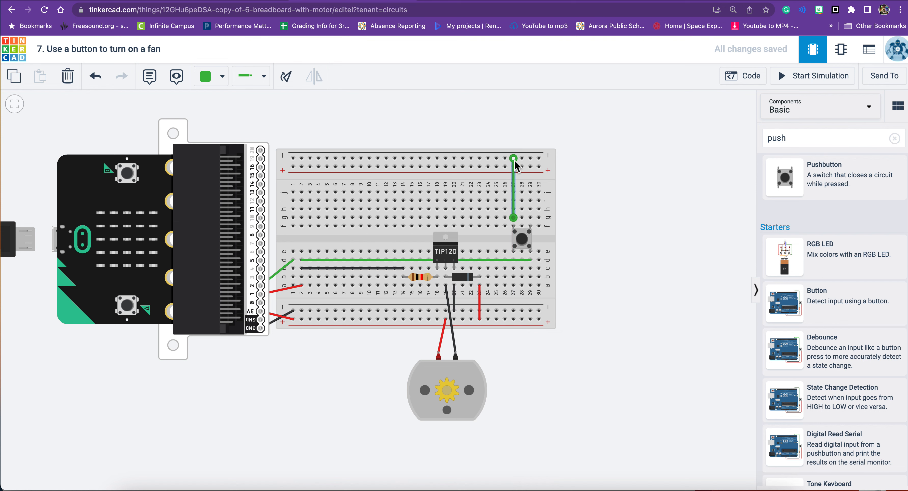
{"action": "left_click", "coordinate": [206, 76]}
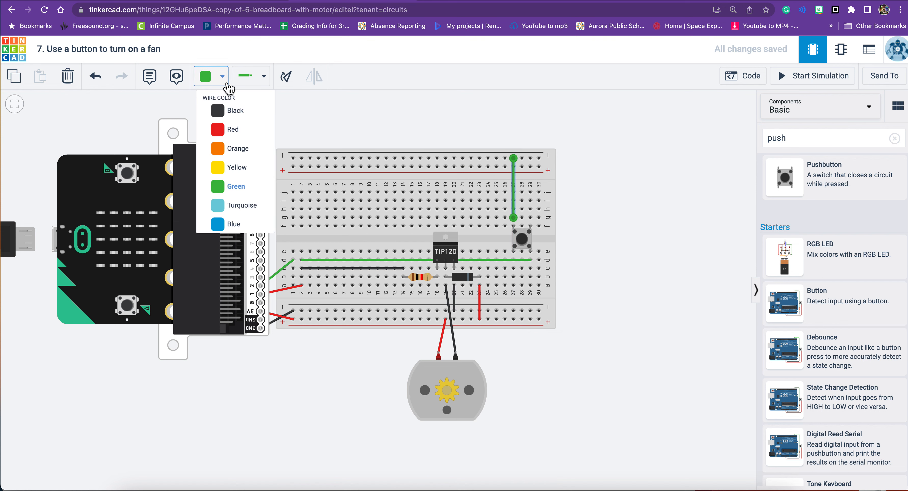
{"action": "left_click", "coordinate": [234, 116]}
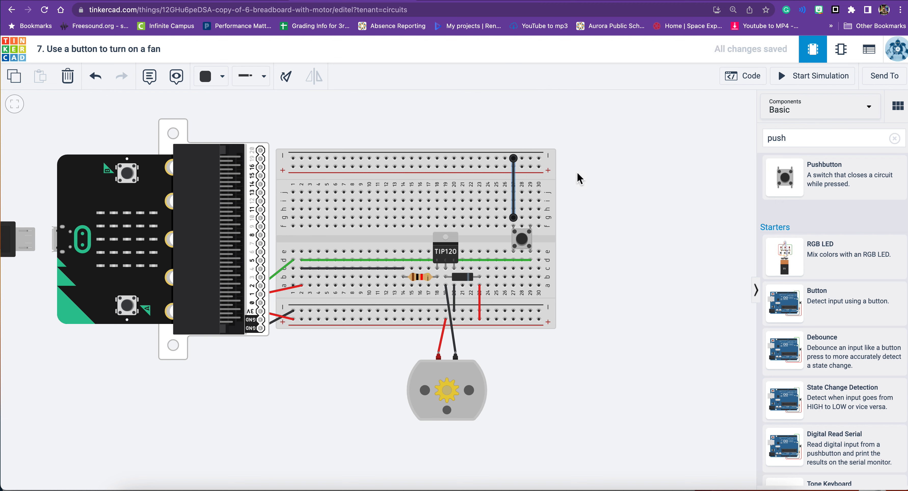
Step: Add a black wire joining the upper and lower negative rails at breadboard column 30
{"action": "left_click", "coordinate": [546, 172]}
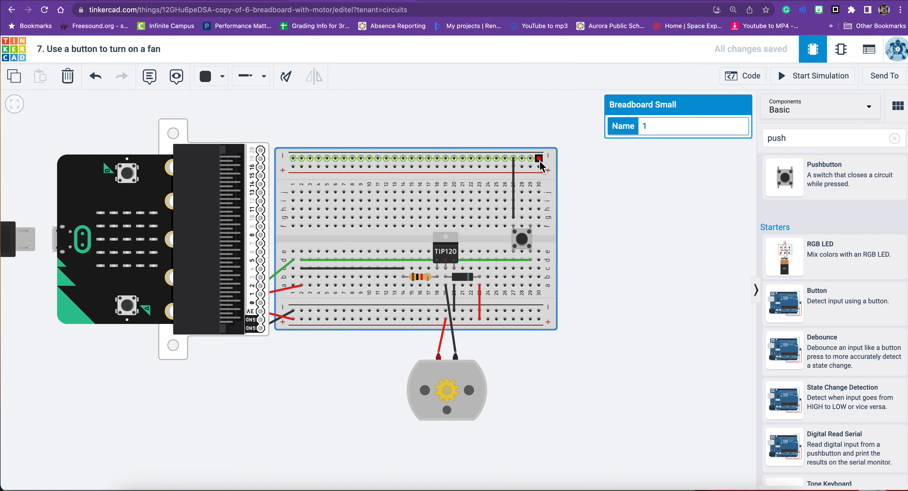
{"action": "left_click", "coordinate": [539, 161]}
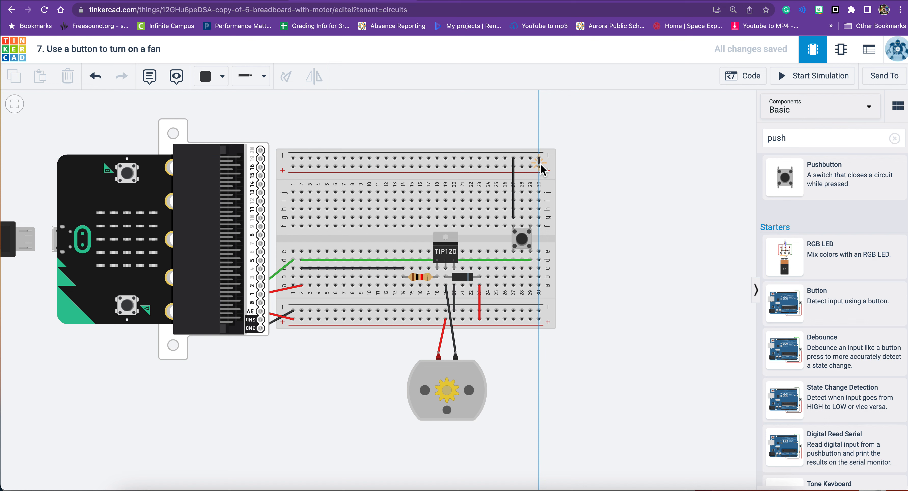
{"action": "left_click", "coordinate": [539, 311]}
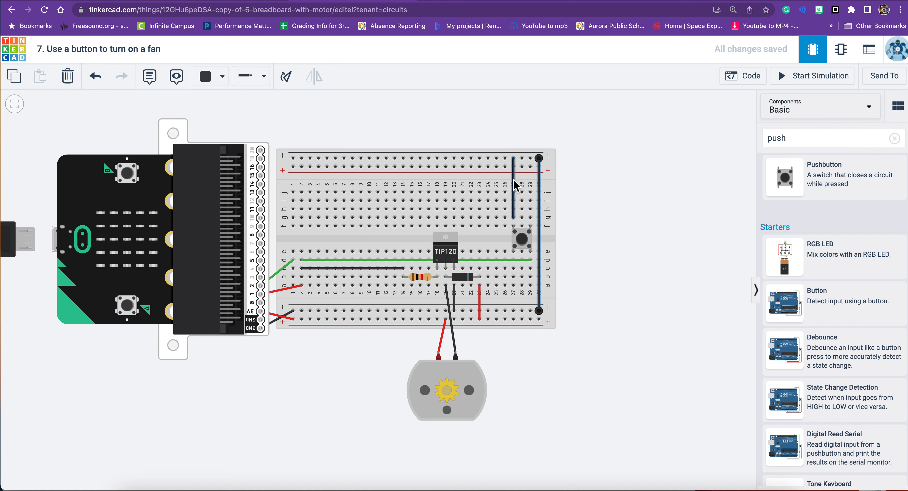
{"action": "left_click", "coordinate": [586, 246]}
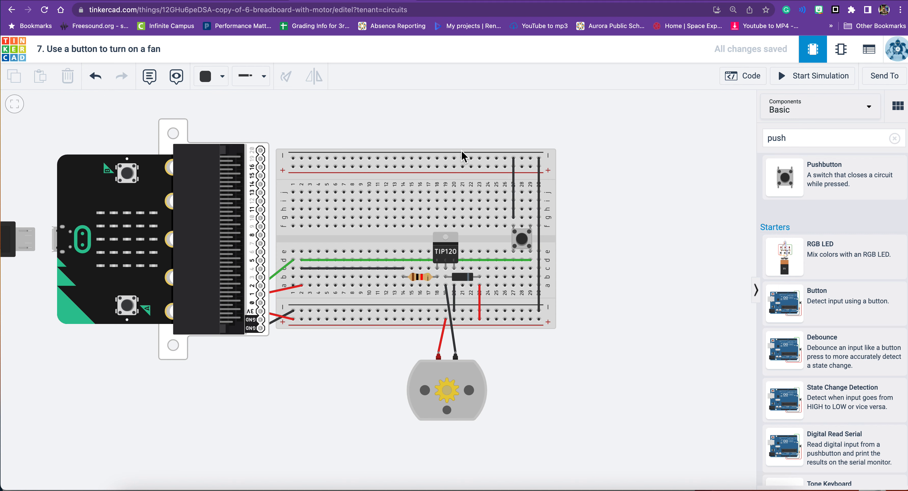
Step: Show the block code of both circuits, examine the reference circuit's on start and forever blocks, and return to the new circuit
{"action": "left_click", "coordinate": [753, 78]}
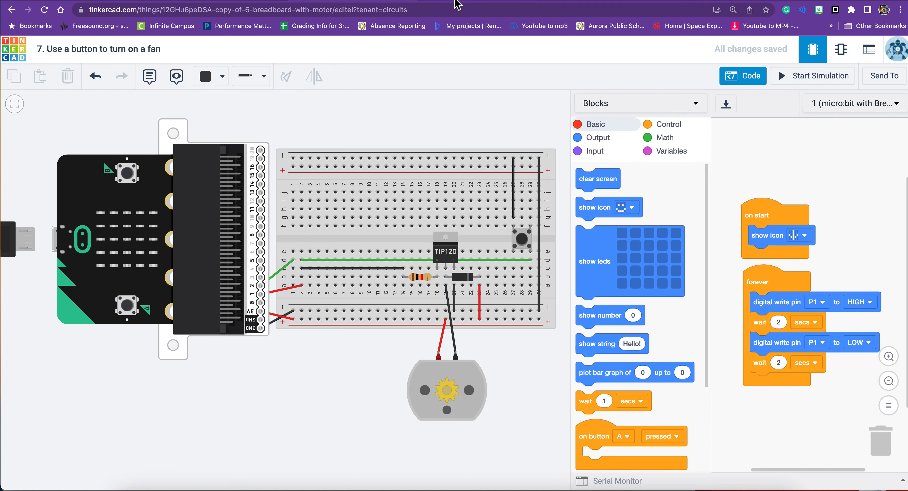
{"action": "left_click", "coordinate": [454, 0]}
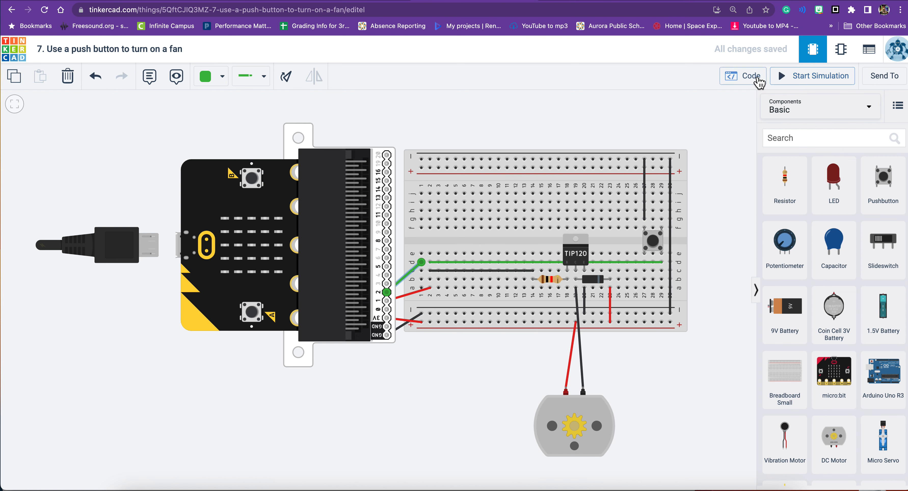
{"action": "left_click", "coordinate": [744, 83]}
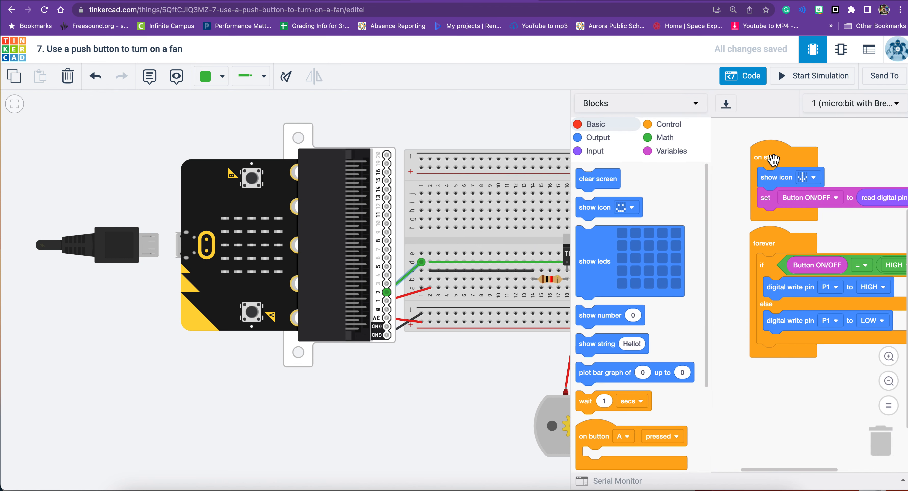
{"action": "left_click_drag", "start_coordinate": [766, 157], "coordinate": [731, 158]}
{"action": "left_click_drag", "start_coordinate": [769, 244], "coordinate": [735, 245]}
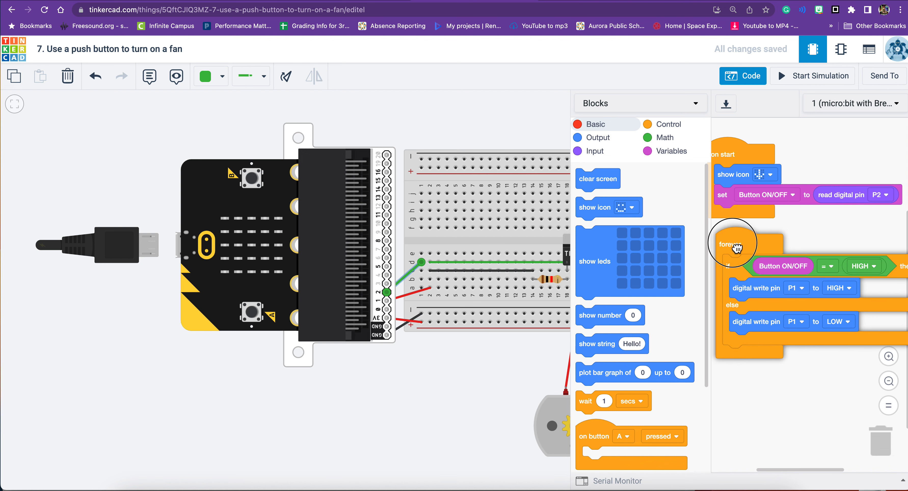
{"action": "left_click", "coordinate": [360, 1]}
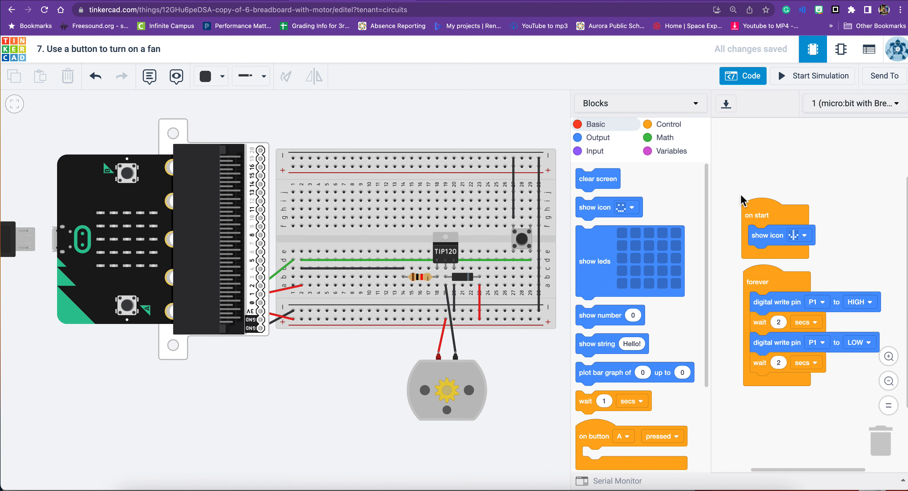
Step: Remove all blocks from inside the forever loop and reposition the on start and forever blocks in the code workspace
{"action": "left_click_drag", "start_coordinate": [764, 215], "coordinate": [751, 149]}
{"action": "mouse_move", "coordinate": [763, 264]}
{"action": "left_mouse_down"}
{"action": "mouse_move", "coordinate": [741, 229]}
{"action": "mouse_move", "coordinate": [754, 266]}
{"action": "left_mouse_up"}
{"action": "left_click_drag", "start_coordinate": [760, 313], "coordinate": [589, 352]}
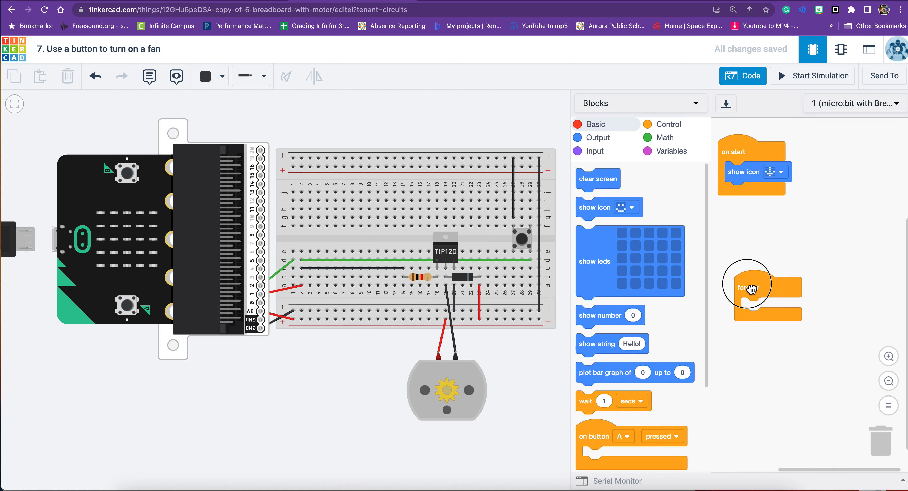
{"action": "left_click_drag", "start_coordinate": [752, 289], "coordinate": [739, 241]}
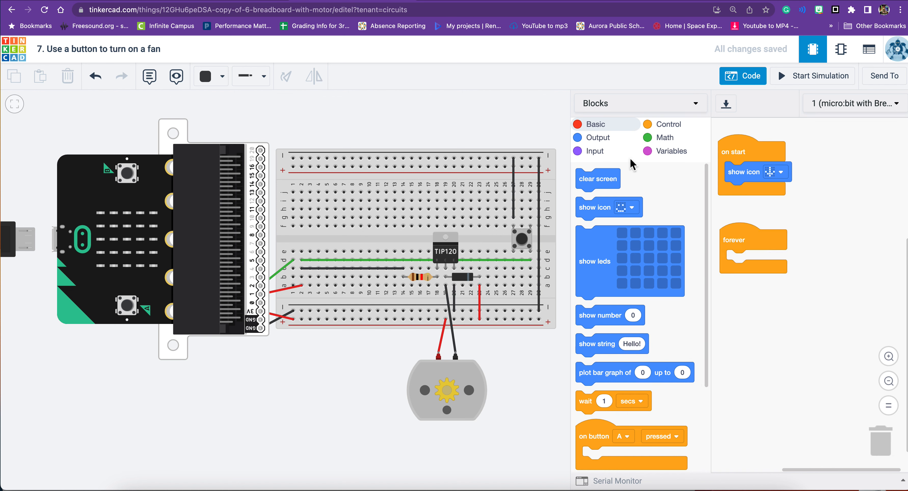
Step: Create a new variable named Button
{"action": "left_click", "coordinate": [655, 159]}
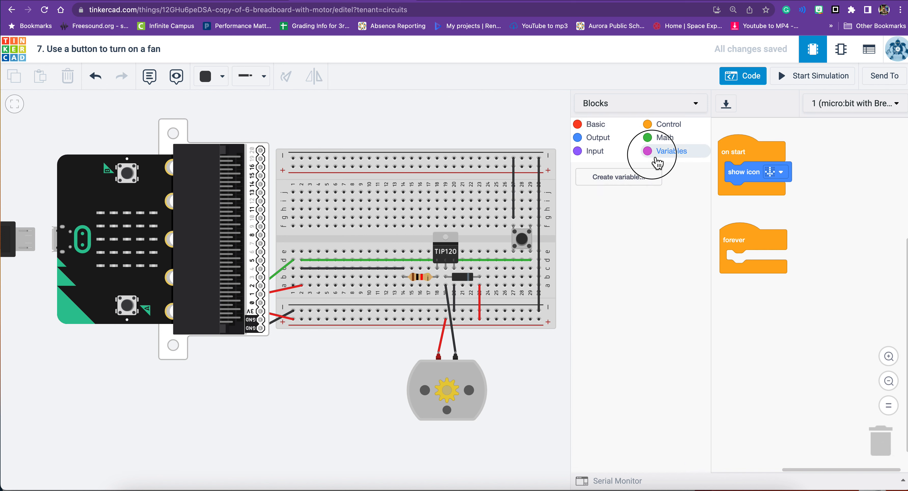
{"action": "left_click", "coordinate": [636, 180]}
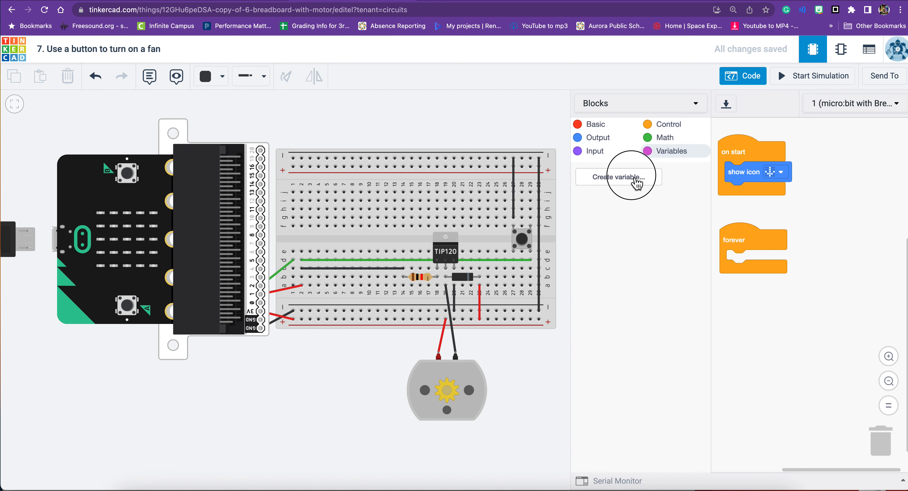
{"action": "left_click", "coordinate": [464, 63]}
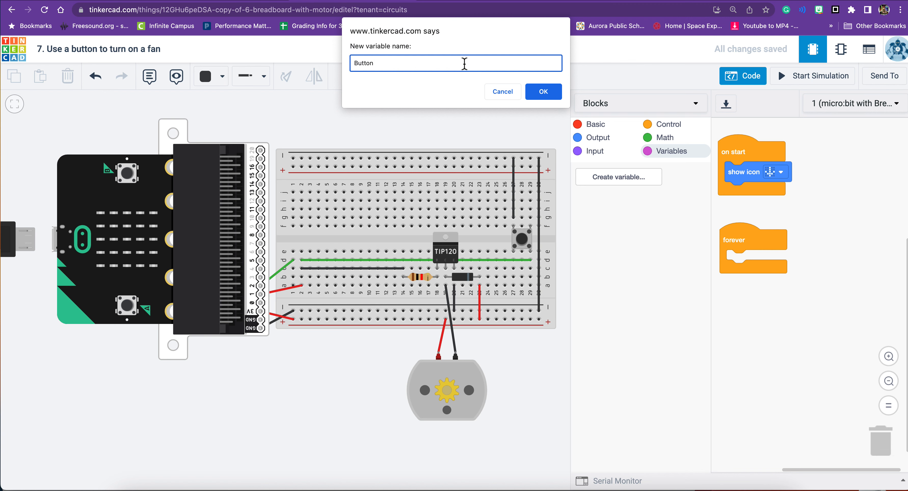
{"action": "left_click", "coordinate": [543, 96]}
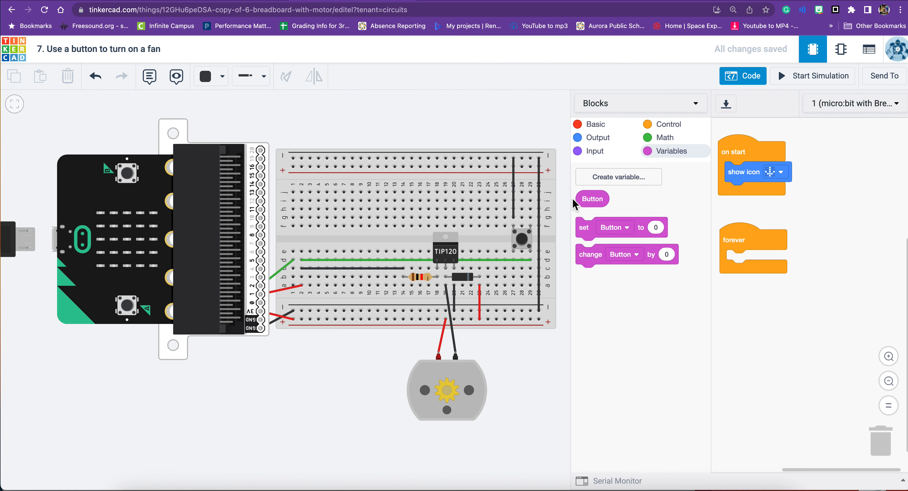
Step: Check the reference code and add a set Button block below the show icon block in on start
{"action": "left_click", "coordinate": [504, 3]}
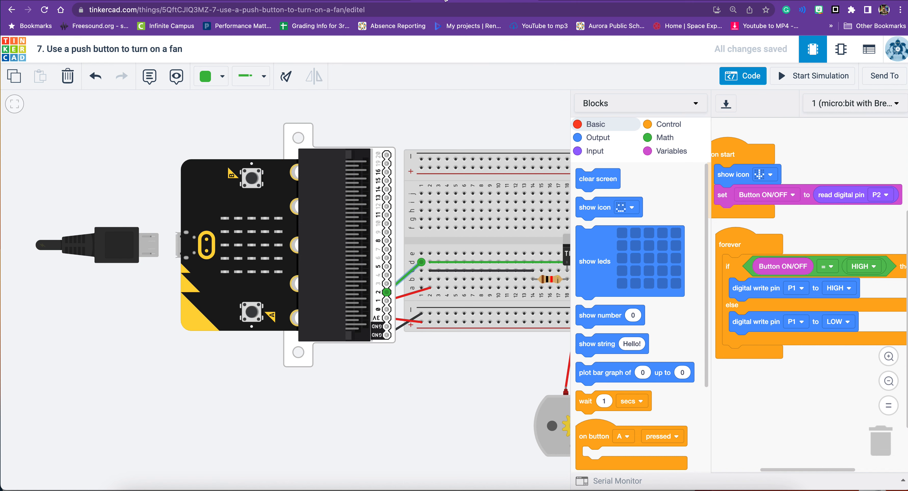
{"action": "left_click", "coordinate": [379, 3]}
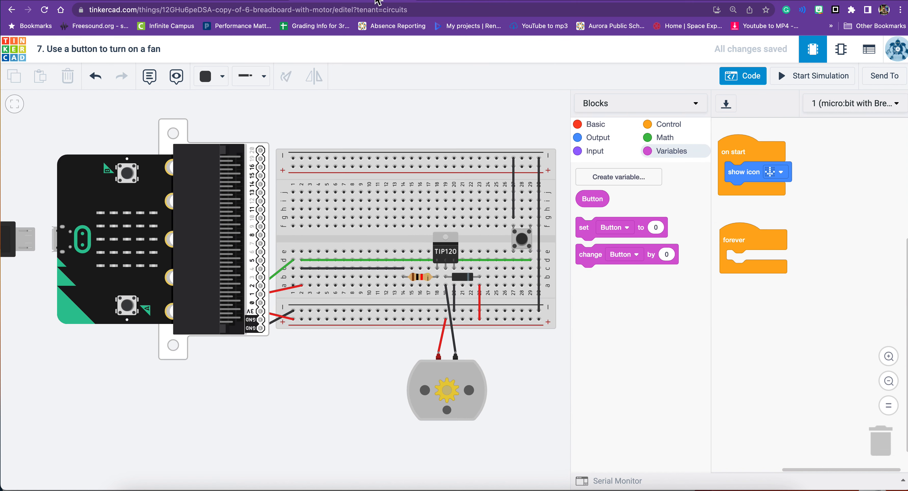
{"action": "left_click_drag", "start_coordinate": [593, 235], "coordinate": [745, 206]}
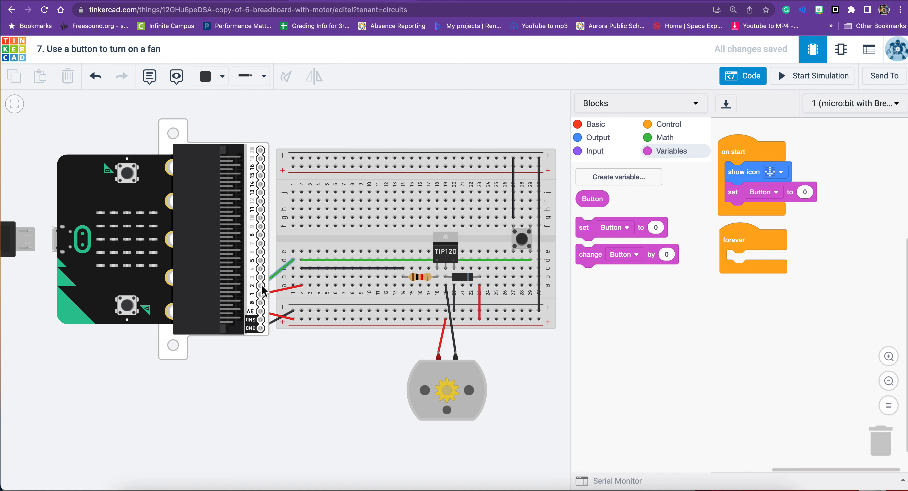
Step: Check the green wire's pin and the reference code, and set Button to a read digital pin block using P2
{"action": "left_click", "coordinate": [273, 277]}
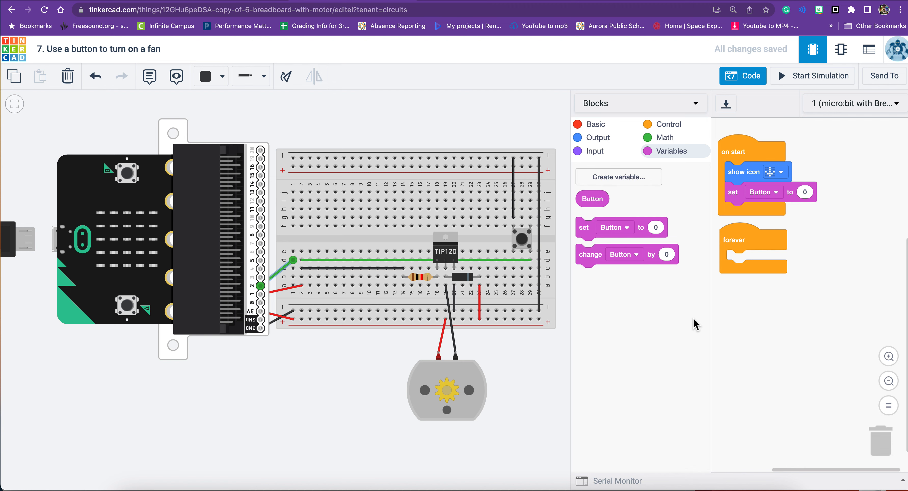
{"action": "left_click", "coordinate": [478, 1]}
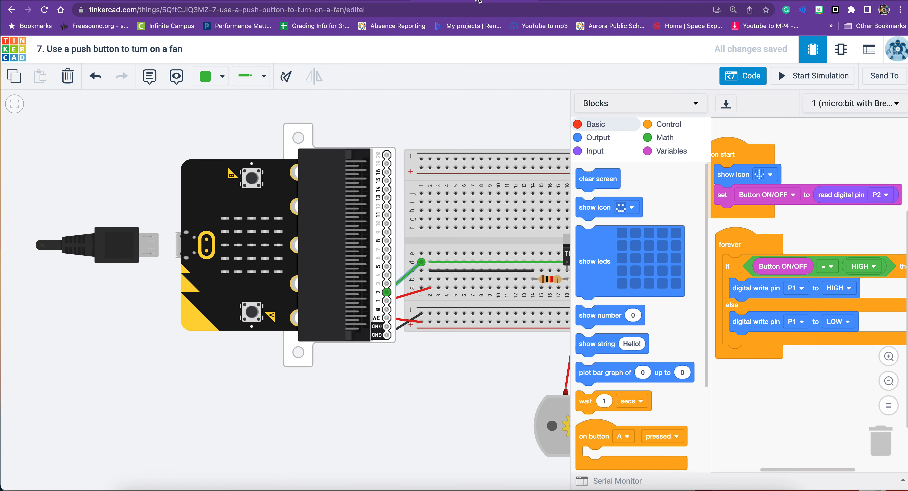
{"action": "left_click", "coordinate": [395, 1]}
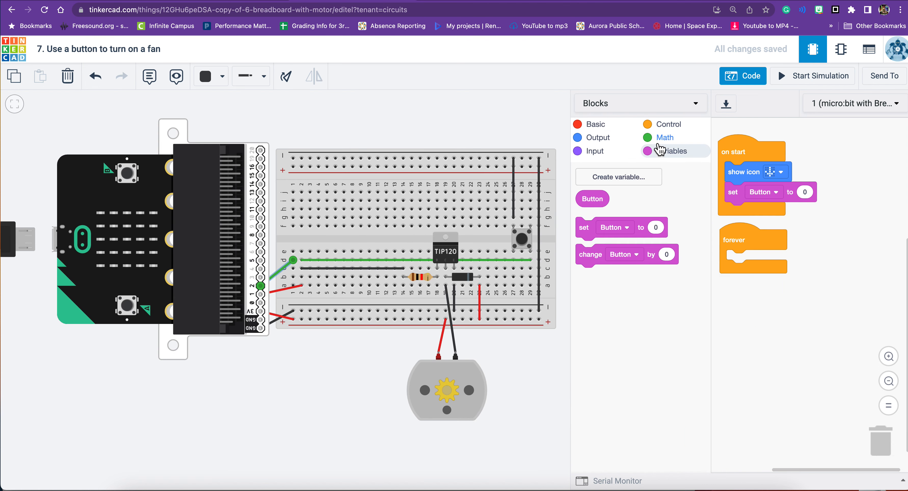
{"action": "left_click", "coordinate": [586, 152]}
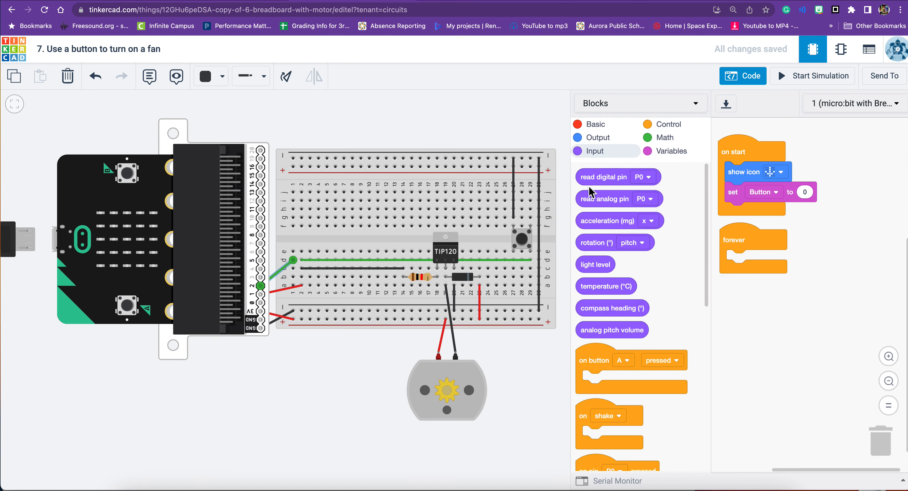
{"action": "left_click_drag", "start_coordinate": [596, 180], "coordinate": [811, 196]}
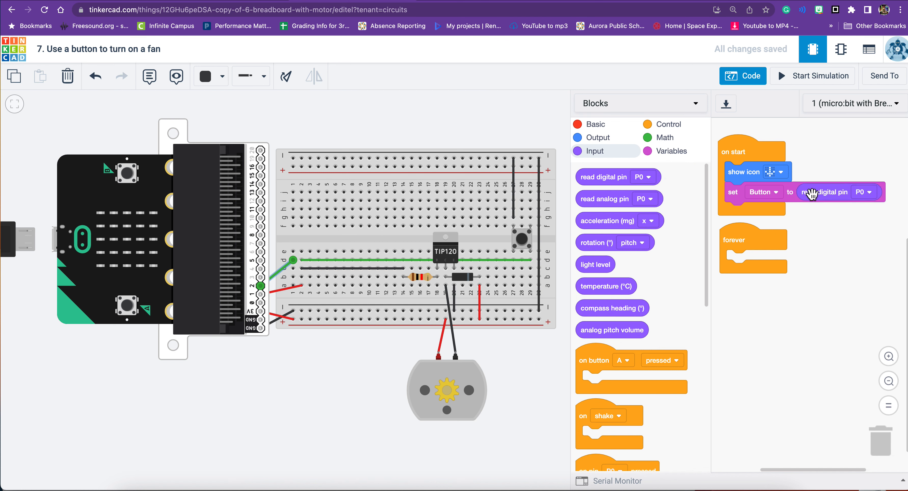
{"action": "left_click", "coordinate": [866, 193]}
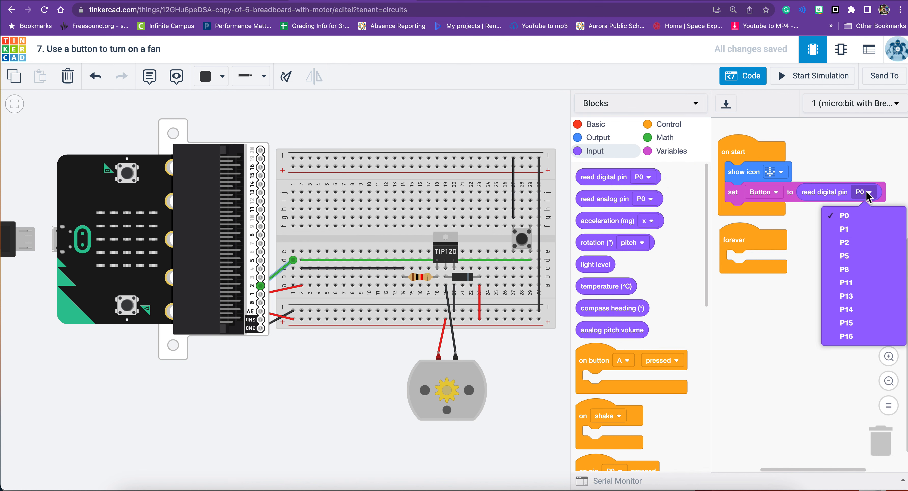
{"action": "left_click", "coordinate": [857, 242]}
Step: Place an if-else block inside the empty forever loop
{"action": "left_click", "coordinate": [765, 236]}
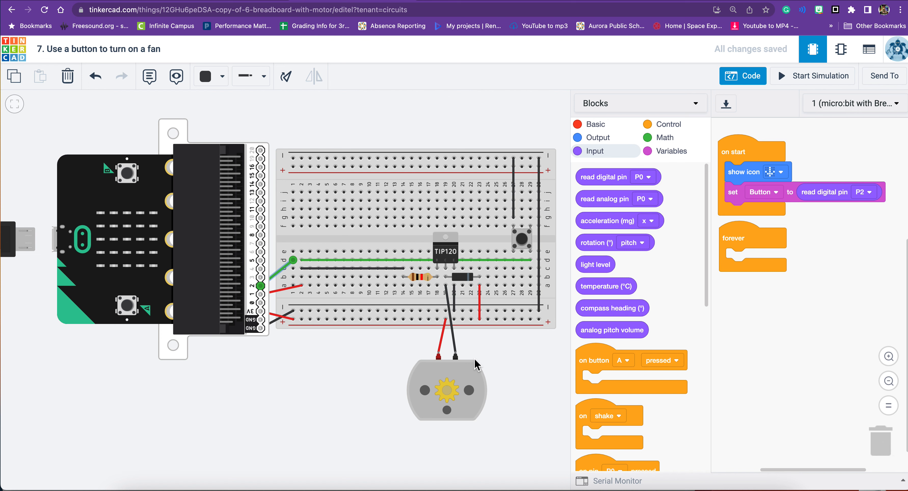
{"action": "scroll", "coordinate": [664, 297], "scroll_direction": "down", "scroll_amount": 1}
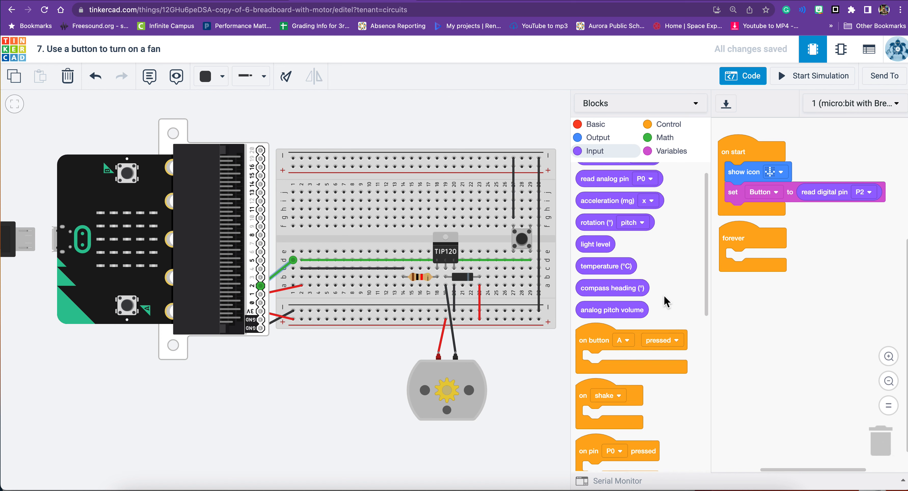
{"action": "scroll", "coordinate": [665, 301], "scroll_direction": "down", "scroll_amount": 10}
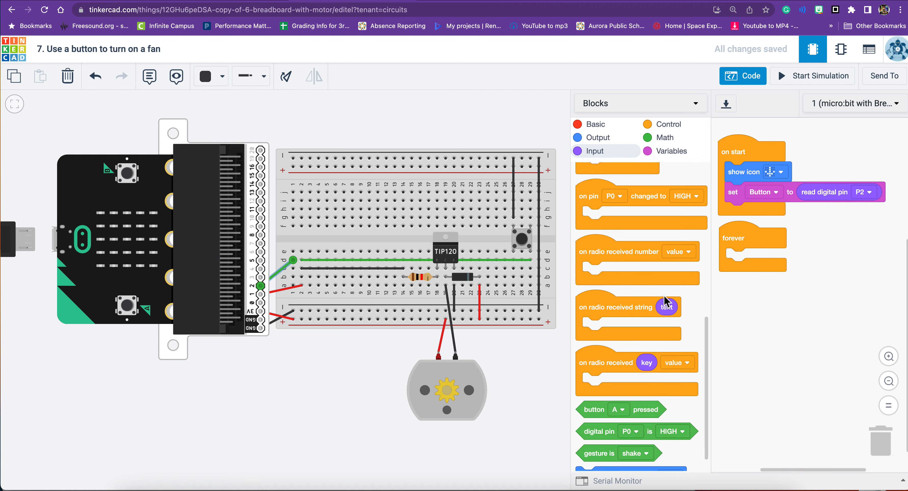
{"action": "scroll", "coordinate": [659, 282], "scroll_direction": "up", "scroll_amount": 1}
{"action": "left_click", "coordinate": [663, 124]}
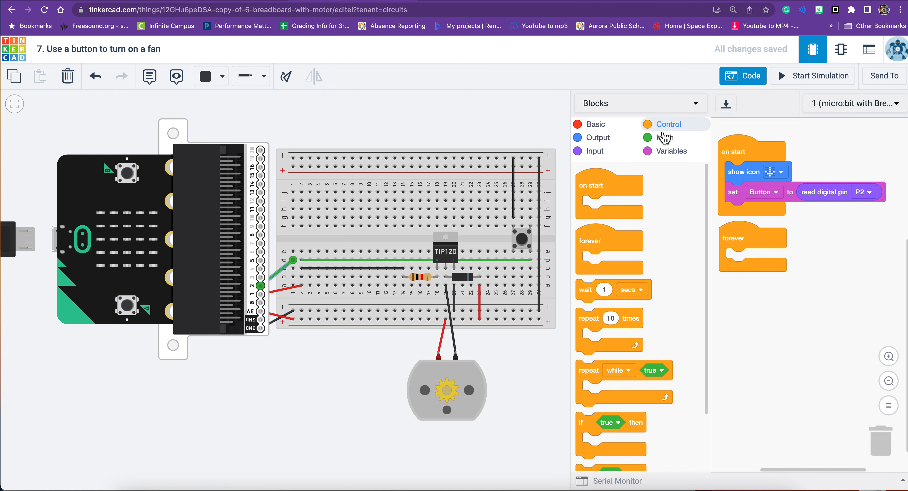
{"action": "scroll", "coordinate": [661, 278], "scroll_direction": "down", "scroll_amount": 4}
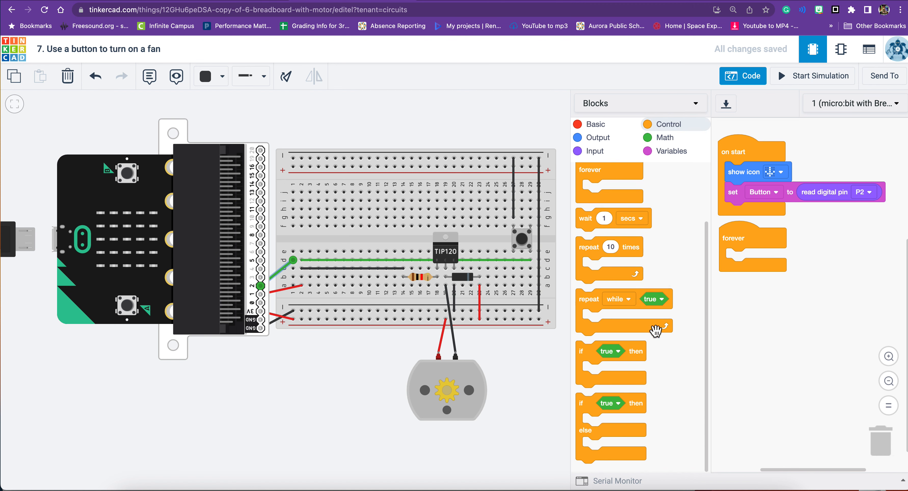
{"action": "left_click_drag", "start_coordinate": [596, 408], "coordinate": [746, 272]}
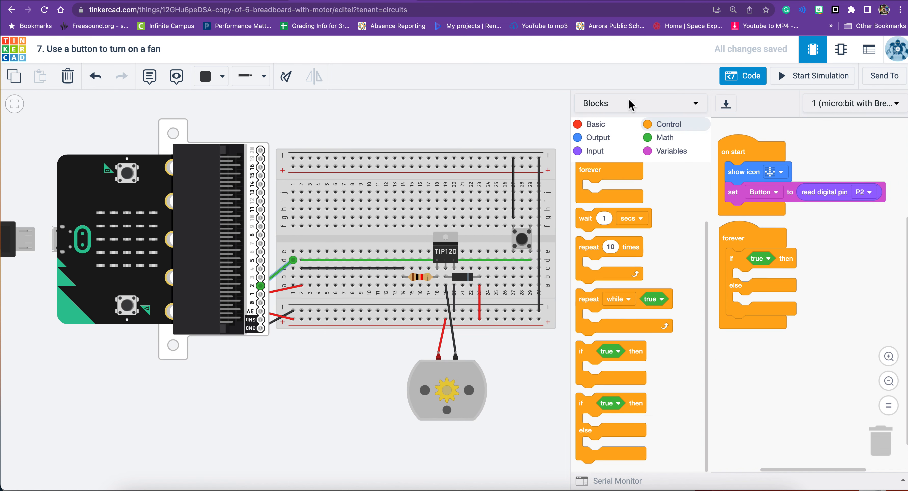
Step: Put an equals comparison block into the condition of the if-else block
{"action": "left_click", "coordinate": [669, 154]}
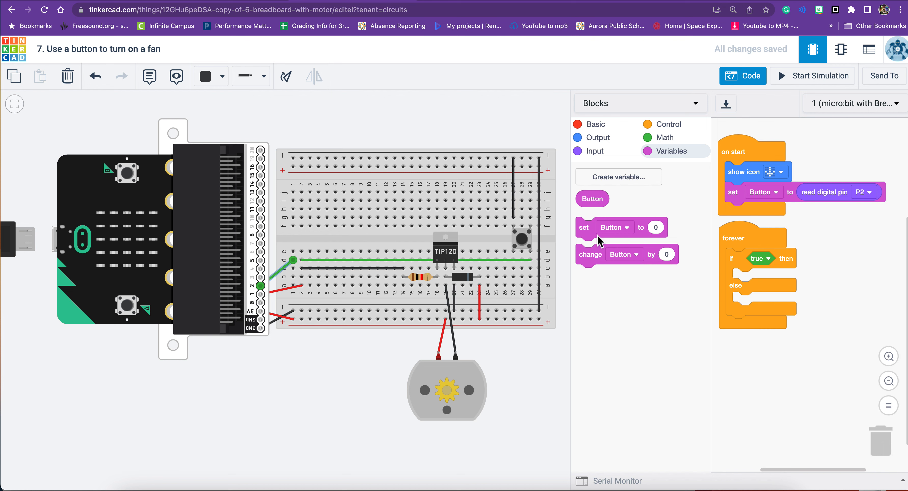
{"action": "left_click", "coordinate": [665, 140]}
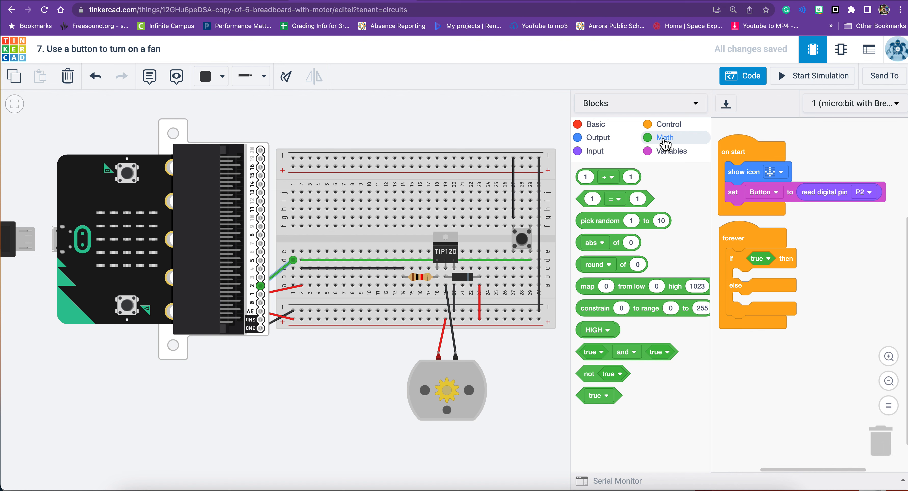
{"action": "left_click", "coordinate": [607, 208]}
{"action": "left_click_drag", "start_coordinate": [608, 211], "coordinate": [774, 272]}
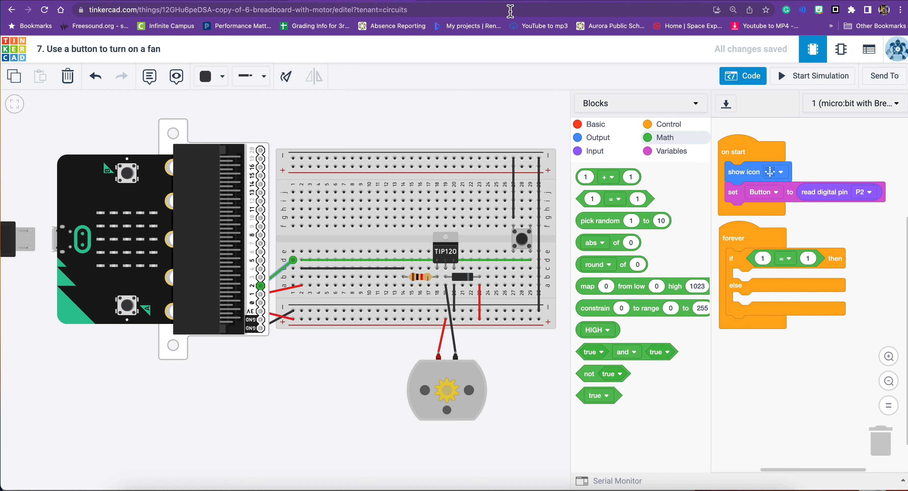
Step: Check the reference code and insert the Button variable as the first operand of the if condition
{"action": "left_click", "coordinate": [490, 2]}
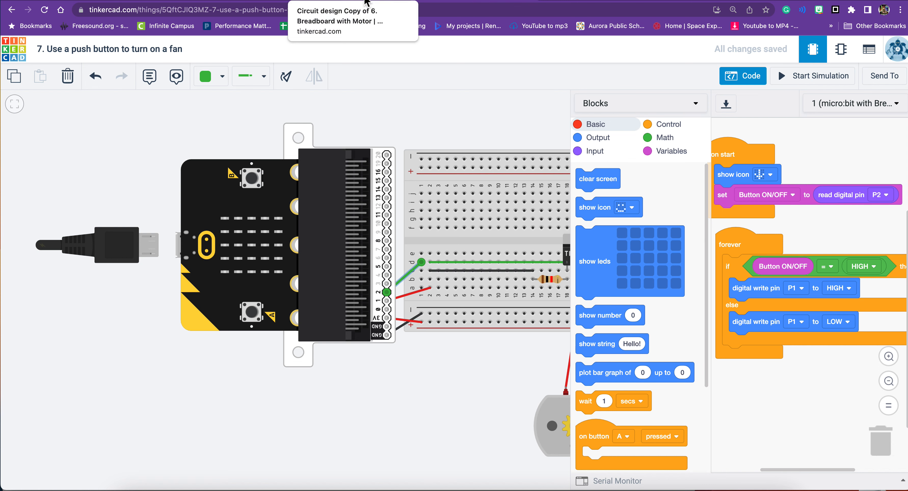
{"action": "left_click", "coordinate": [367, 3]}
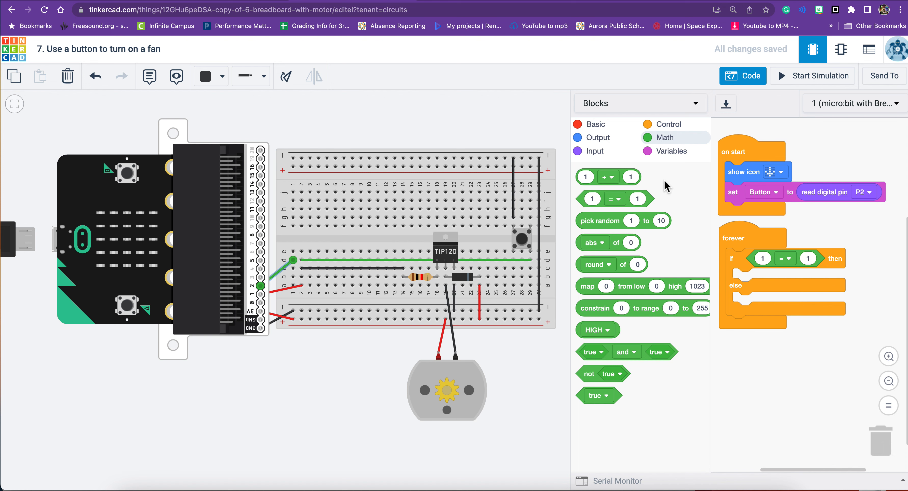
{"action": "left_click", "coordinate": [664, 160]}
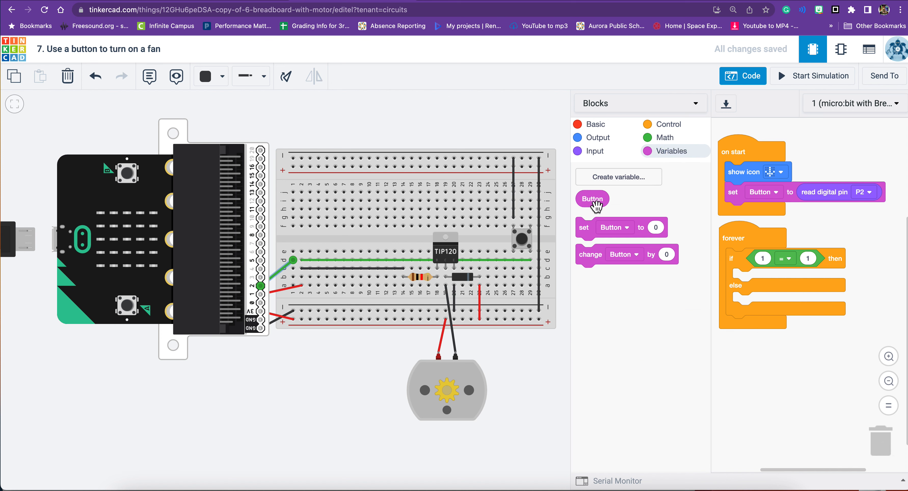
{"action": "left_click", "coordinate": [493, 1]}
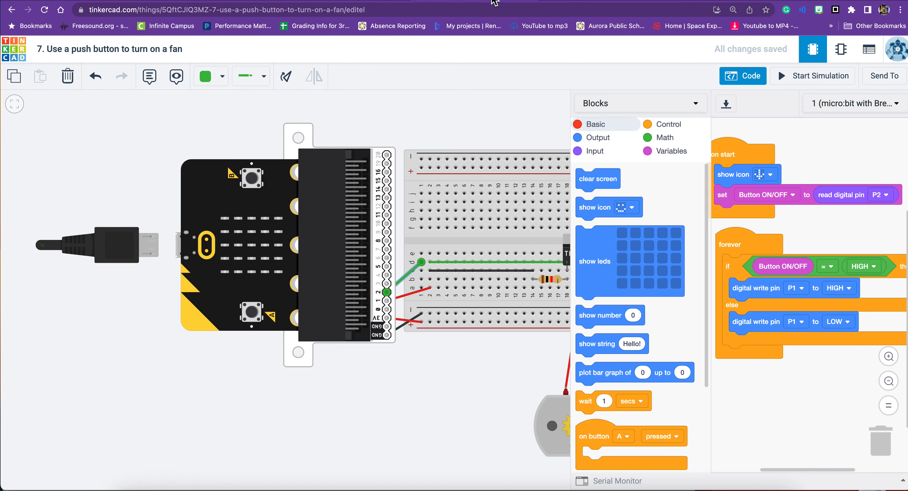
{"action": "left_click", "coordinate": [371, 2]}
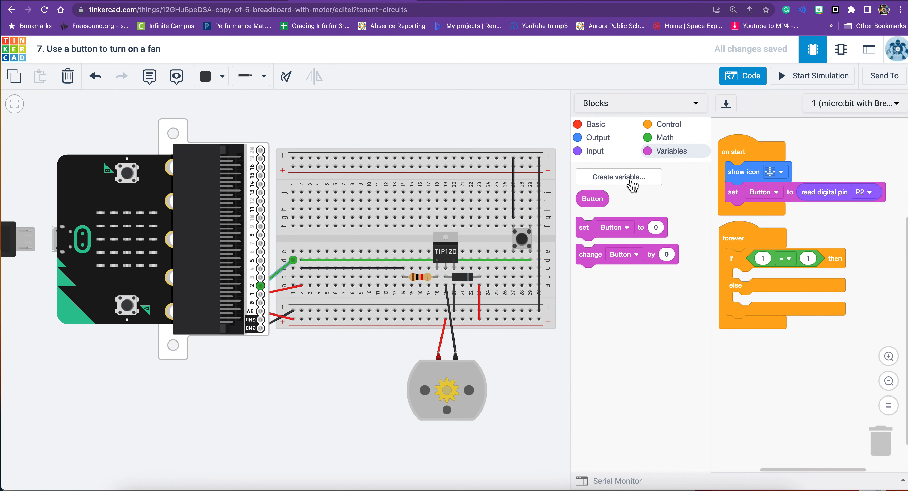
{"action": "left_click_drag", "start_coordinate": [592, 196], "coordinate": [768, 260]}
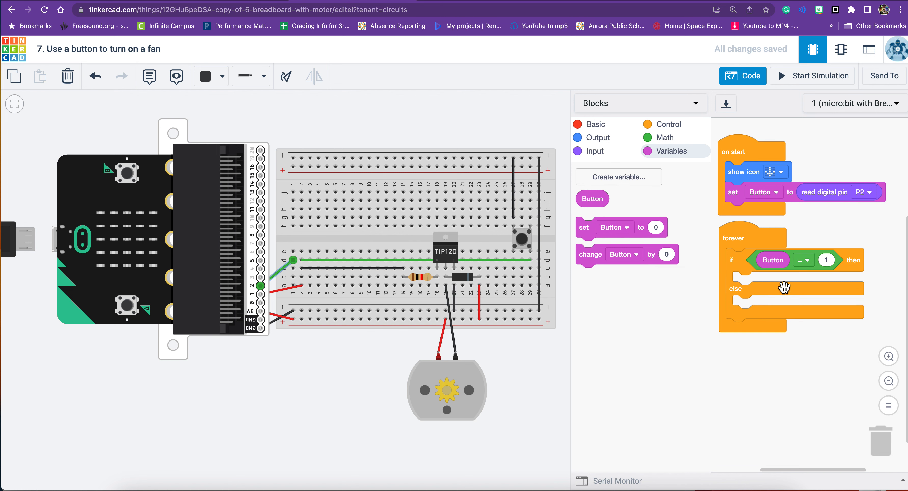
Step: Insert a HIGH value block as the second operand of the if condition
{"action": "left_click", "coordinate": [667, 139]}
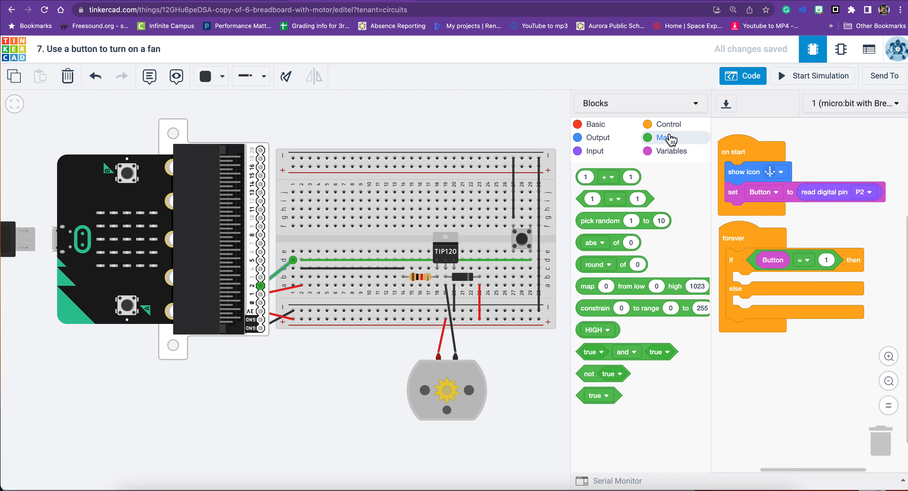
{"action": "left_click", "coordinate": [595, 337]}
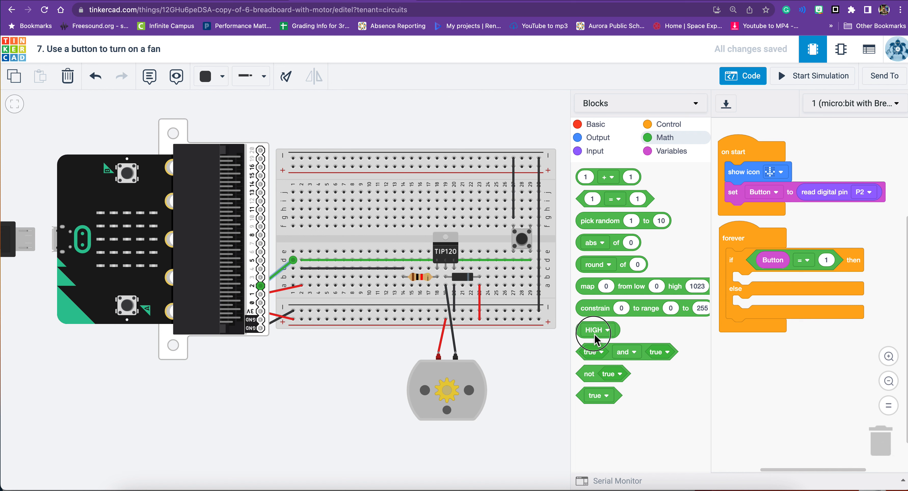
{"action": "left_click_drag", "start_coordinate": [595, 339], "coordinate": [845, 272]}
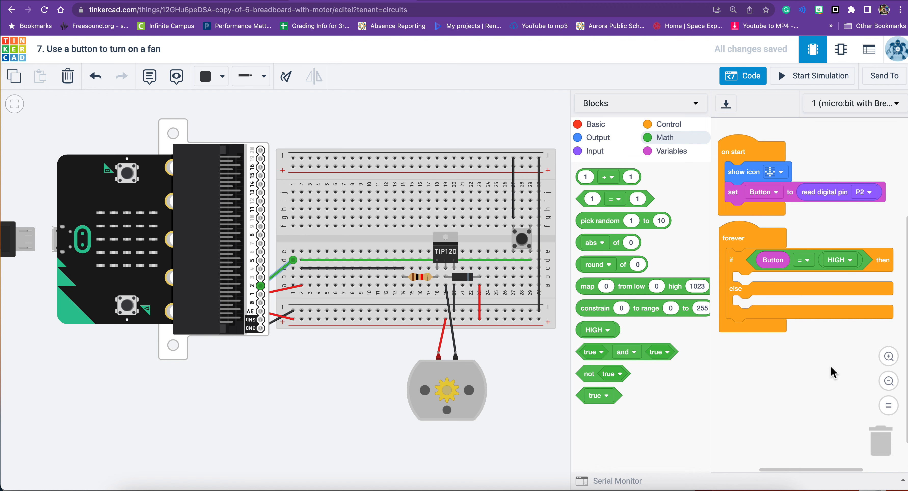
Step: Check the reference code and add a digital write pin block set to HIGH in the then branch
{"action": "left_click", "coordinate": [499, 1]}
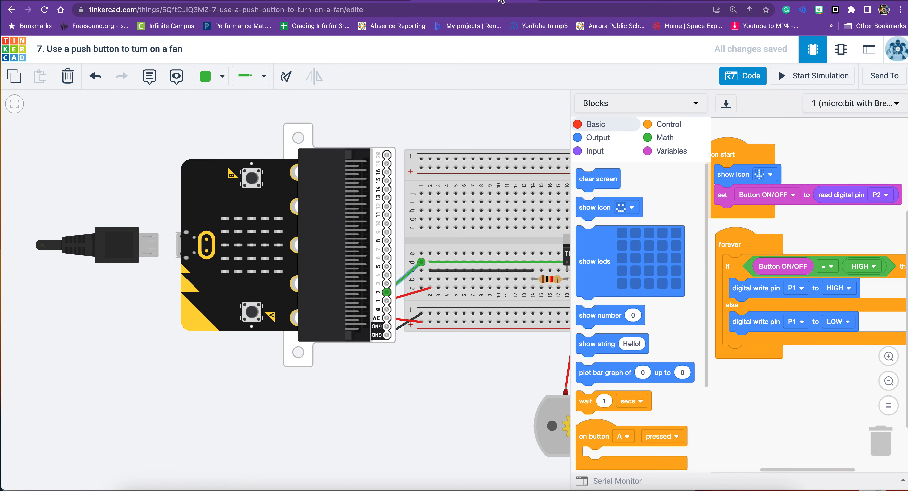
{"action": "left_click", "coordinate": [357, 2]}
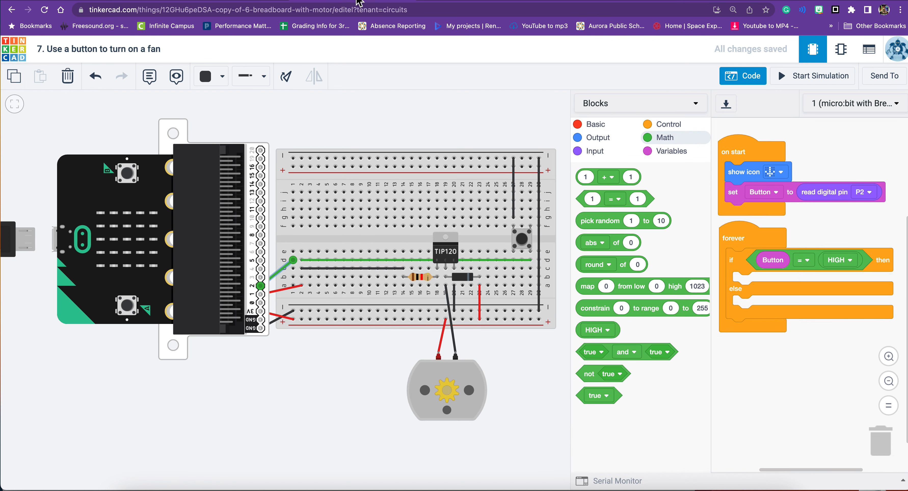
{"action": "left_click", "coordinate": [598, 137]}
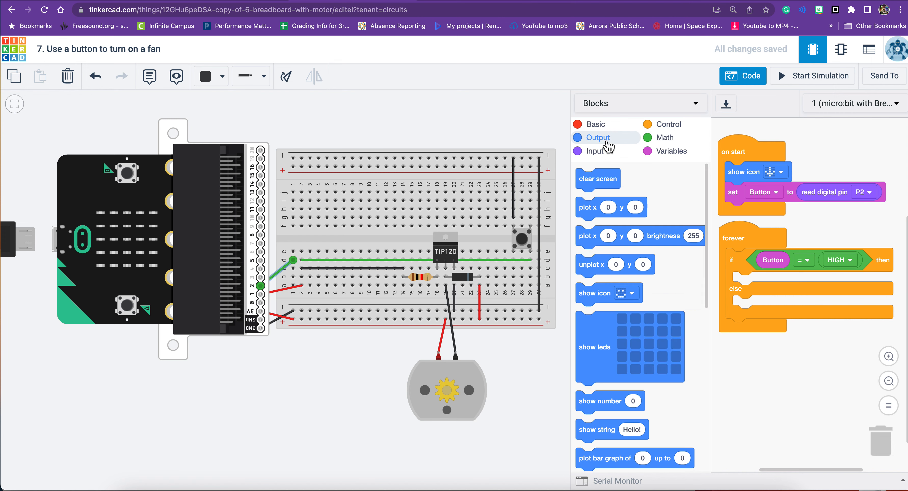
{"action": "scroll", "coordinate": [651, 329], "scroll_direction": "down", "scroll_amount": 5}
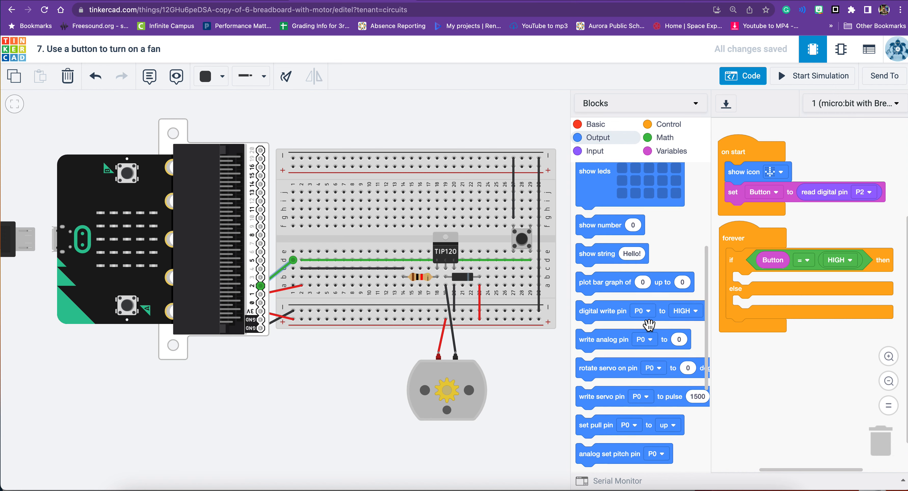
{"action": "left_click_drag", "start_coordinate": [606, 300], "coordinate": [763, 287]}
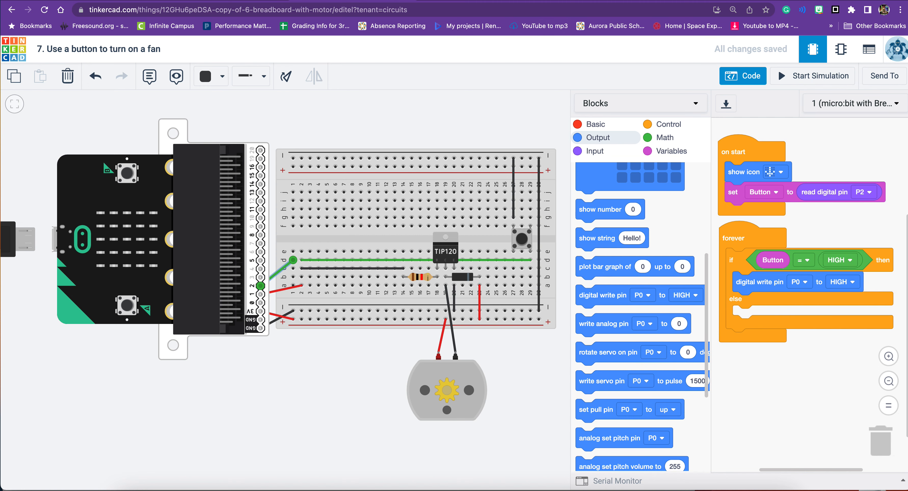
Step: Check the reference code and the red wire's pin, and set the then branch's digital write block to P1
{"action": "left_click", "coordinate": [474, 0]}
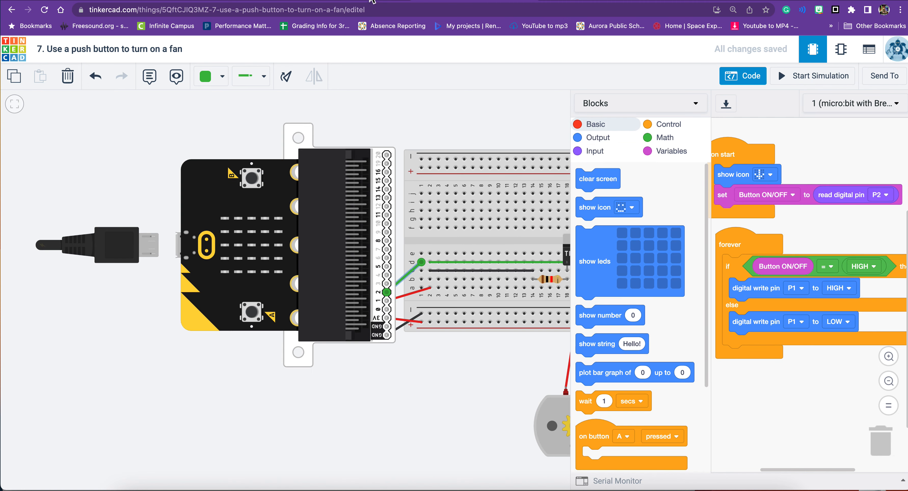
{"action": "left_click", "coordinate": [354, 2]}
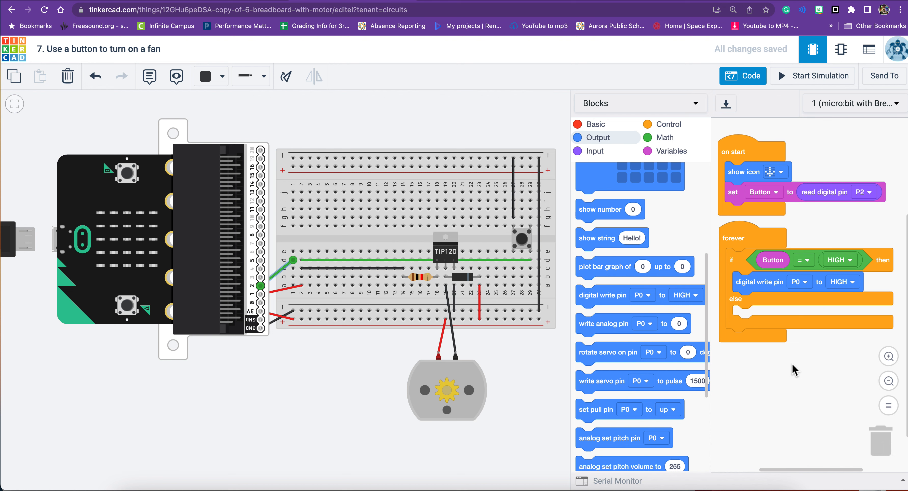
{"action": "left_click", "coordinate": [451, 379]}
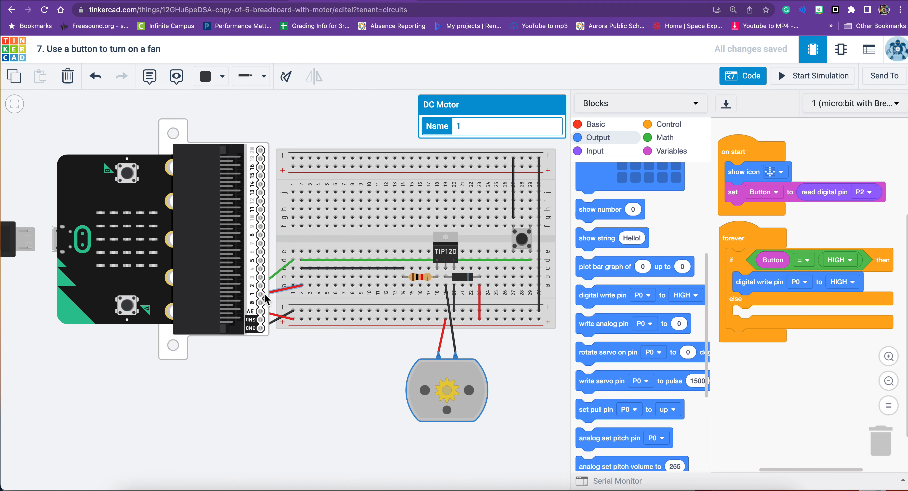
{"action": "left_click", "coordinate": [275, 299]}
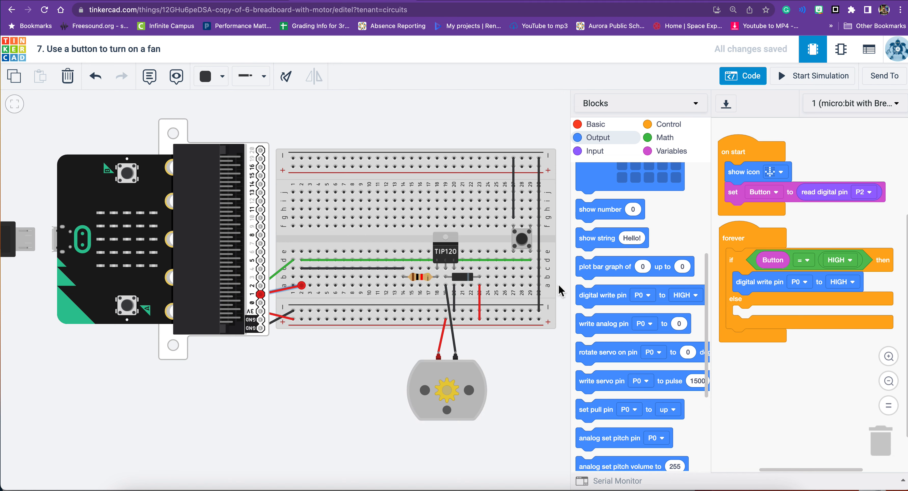
{"action": "left_click", "coordinate": [804, 285]}
Step: Add a digital write pin block to the else branch and set its pin to P1
{"action": "scroll", "coordinate": [603, 445], "scroll_direction": "down", "scroll_amount": 2}
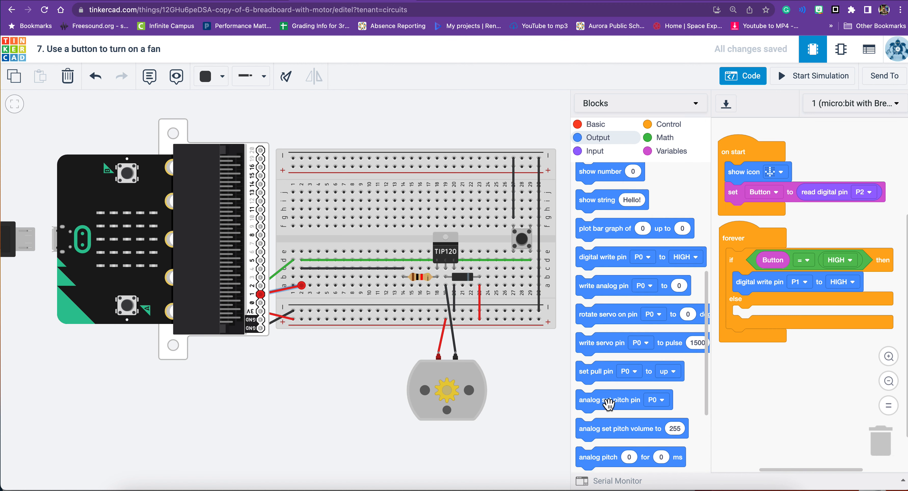
{"action": "left_click_drag", "start_coordinate": [597, 265], "coordinate": [757, 329]}
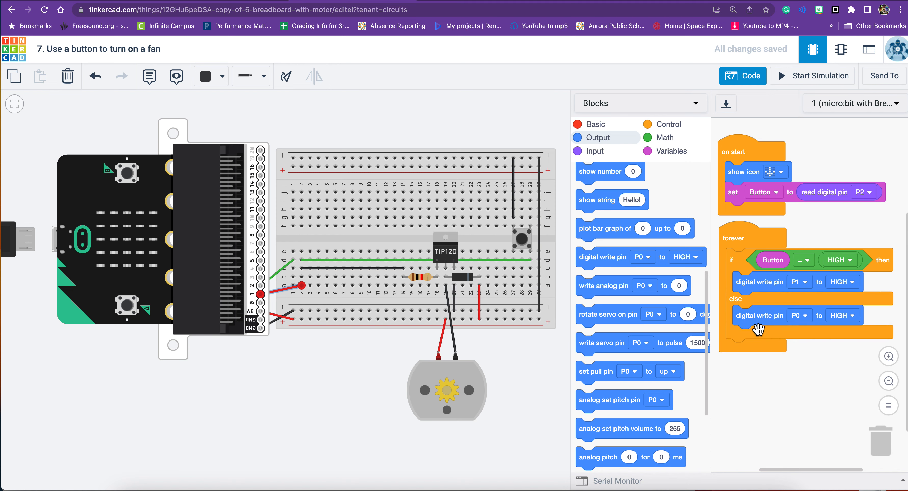
{"action": "left_click", "coordinate": [804, 319]}
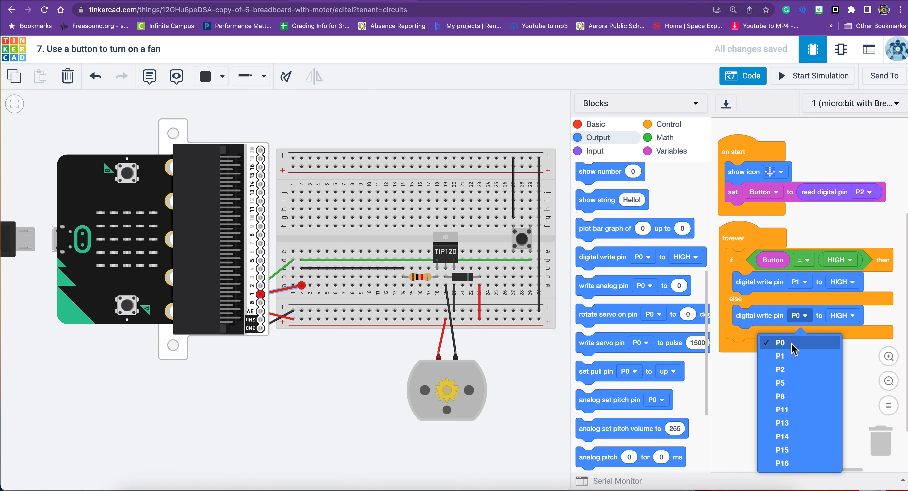
{"action": "left_click", "coordinate": [789, 355]}
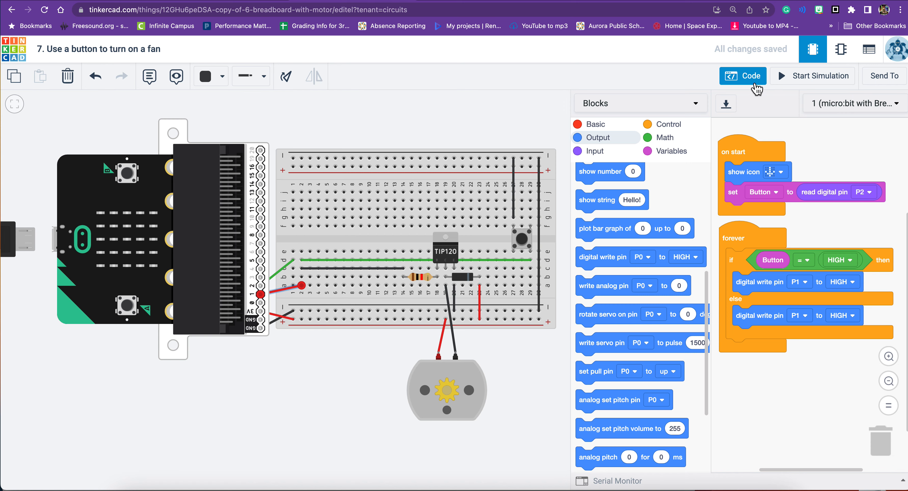
Step: Try to simulate the copied circuit, and switch to the reference design to check its wiring and code blocks
{"action": "left_click", "coordinate": [764, 84]}
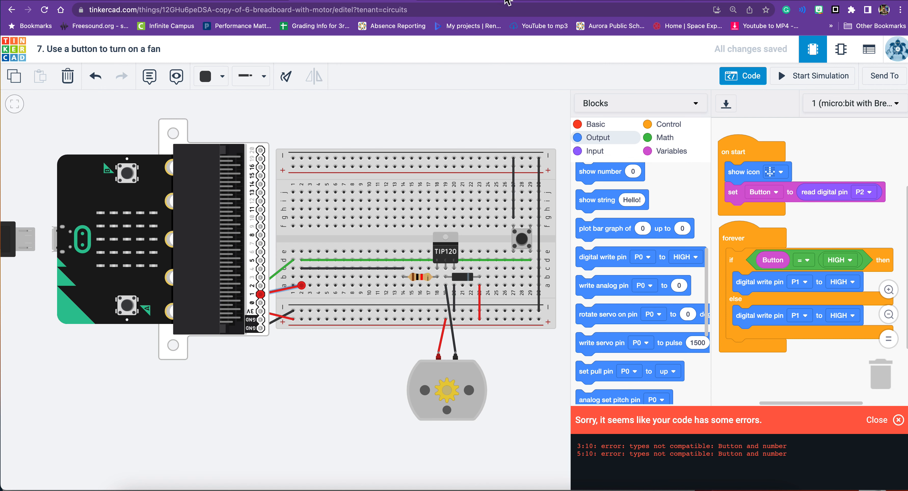
{"action": "left_click", "coordinate": [488, 1]}
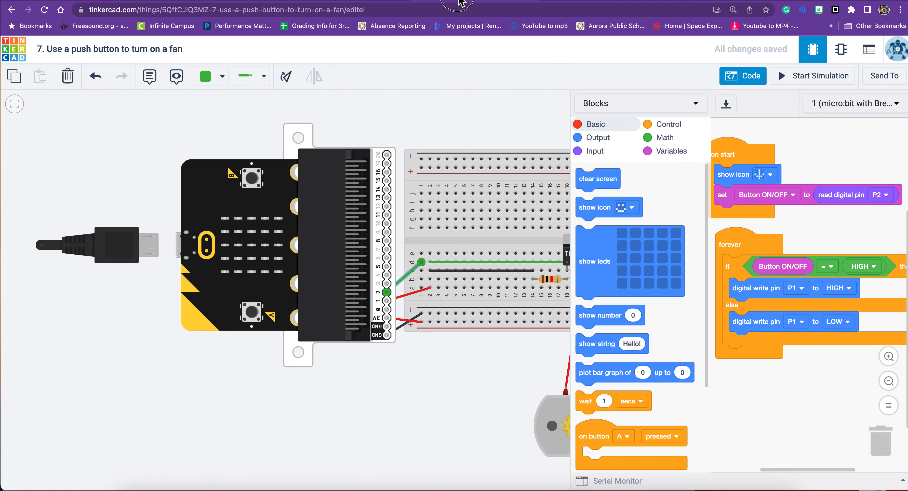
{"action": "left_click", "coordinate": [750, 76]}
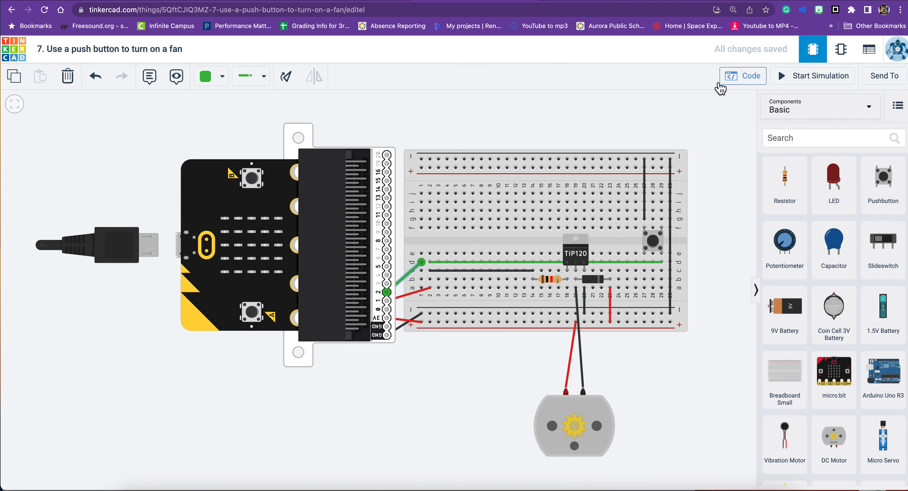
{"action": "left_click", "coordinate": [617, 97]}
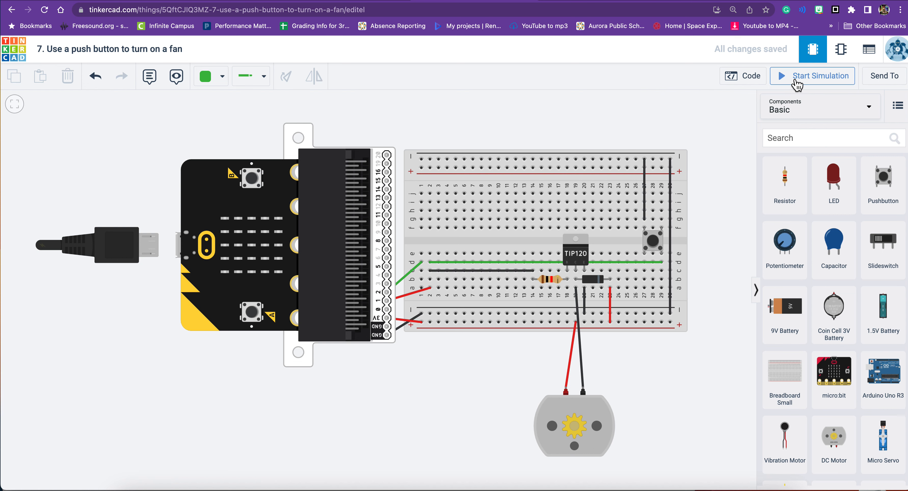
{"action": "left_click", "coordinate": [747, 78]}
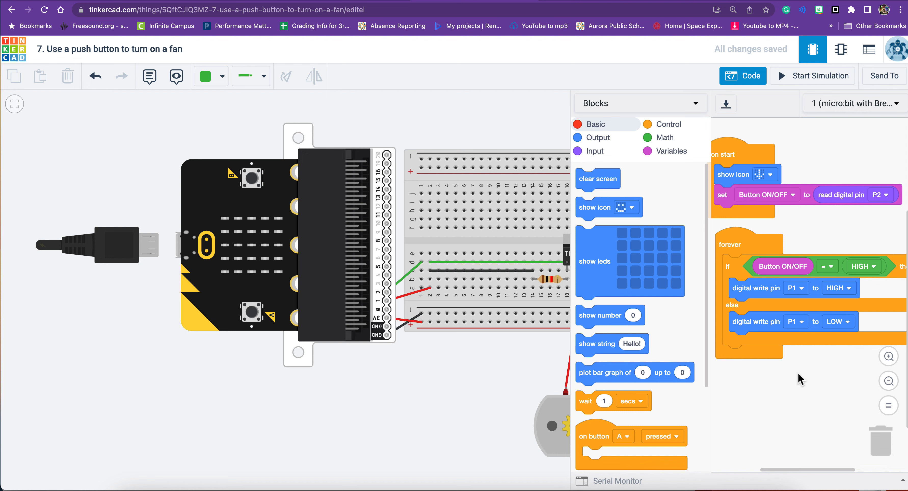
Step: Run the reference circuit's simulation with the code hidden and test the fan motor with the breadboard pushbutton
{"action": "left_click", "coordinate": [835, 85]}
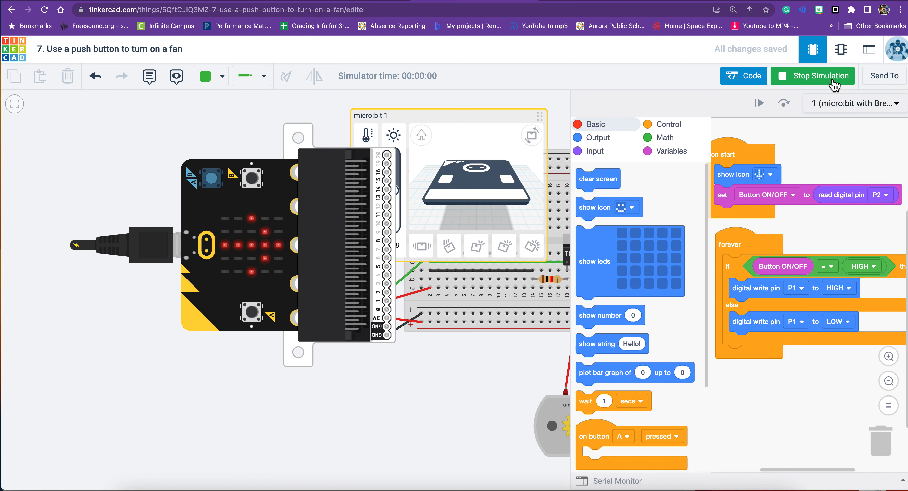
{"action": "left_click", "coordinate": [834, 85]}
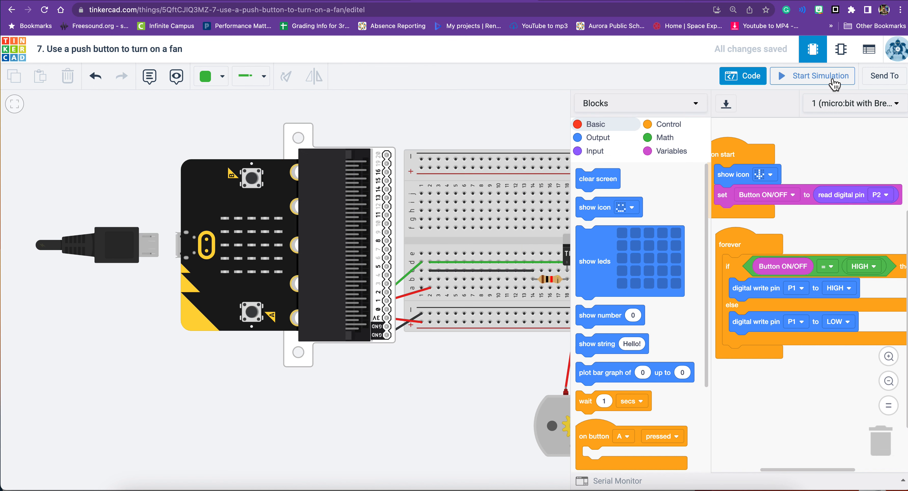
{"action": "left_click", "coordinate": [834, 84]}
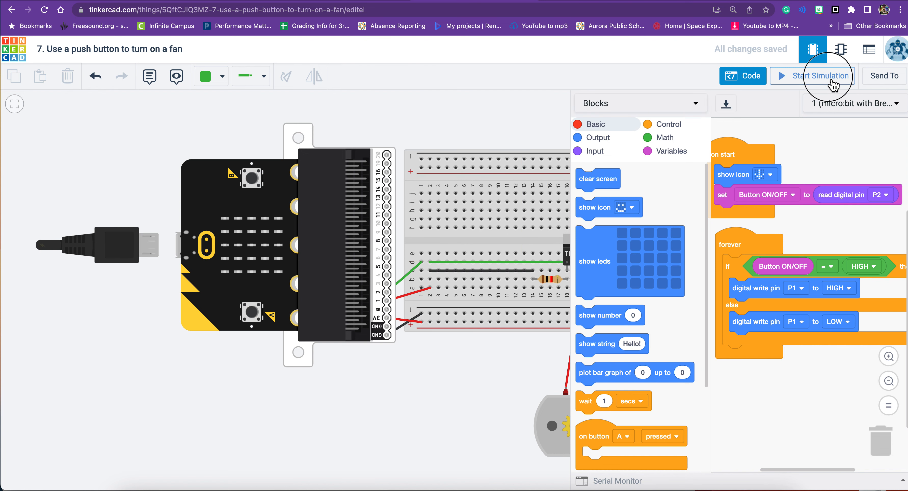
{"action": "left_click", "coordinate": [760, 79]}
{"action": "left_click", "coordinate": [654, 243]}
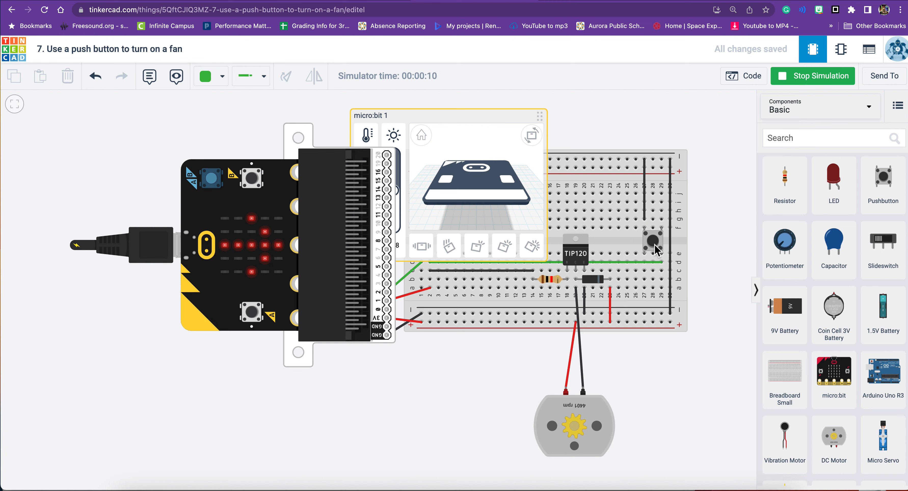
{"action": "left_click", "coordinate": [654, 243]}
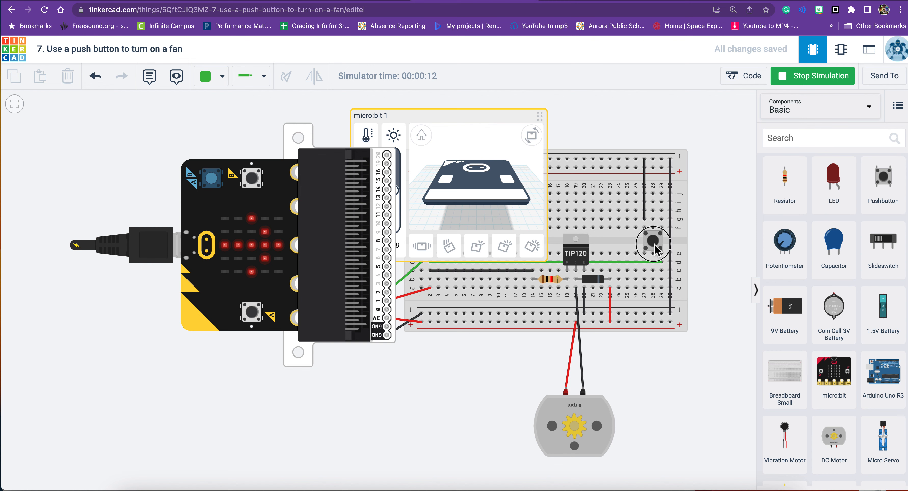